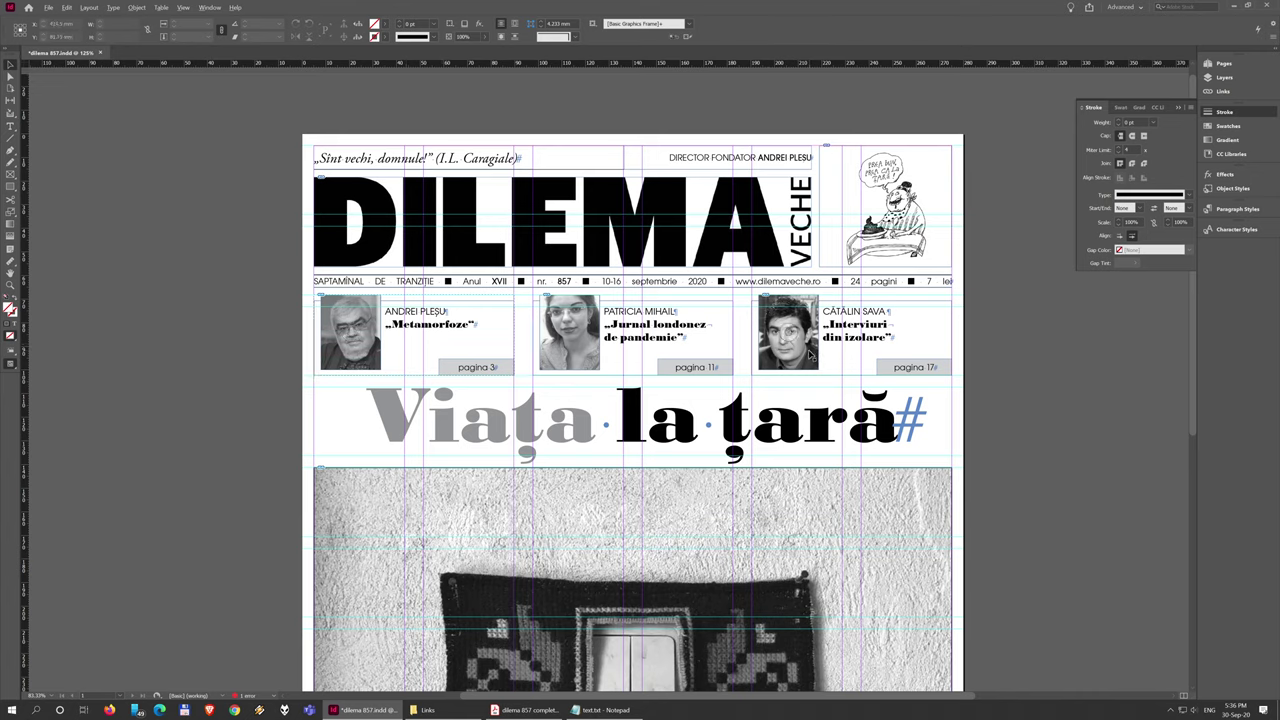
# Switch to File Explorer and examine the contents of dilema 857 Folder, including its Links and Document fonts subfolders, and return to the InDesign document.
pyautogui.click(425, 710)
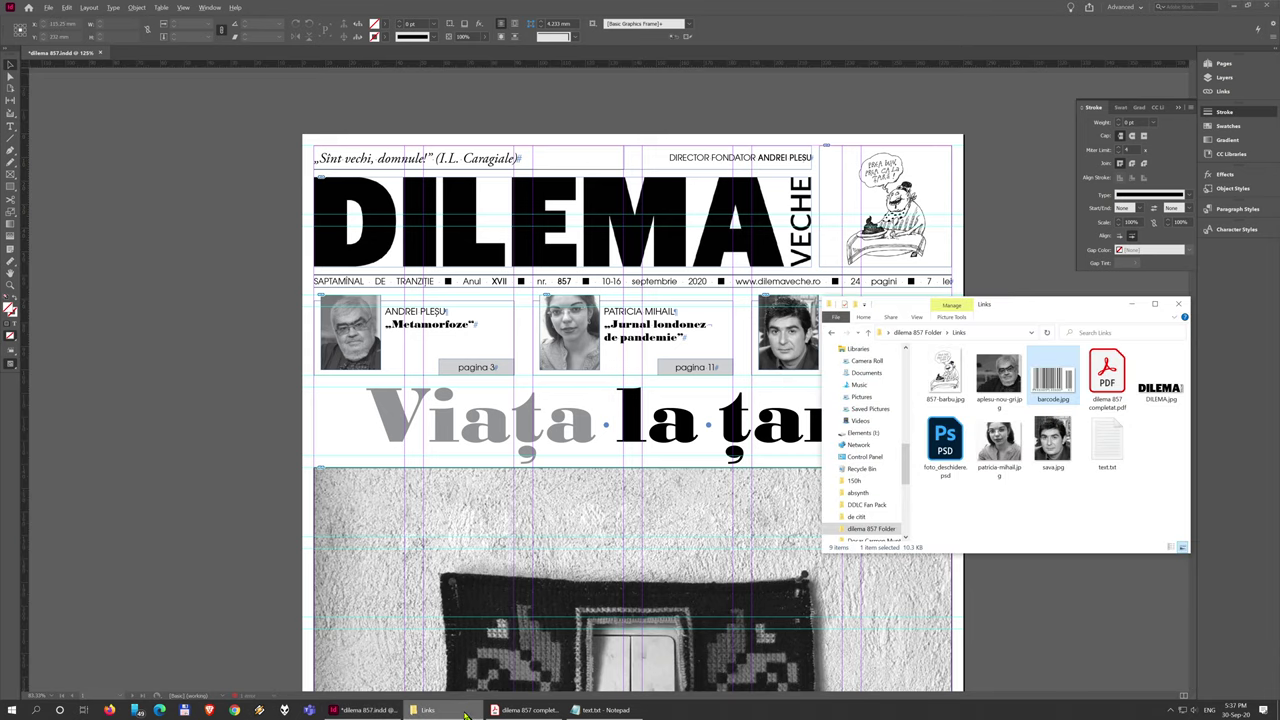
pyautogui.click(1053, 450)
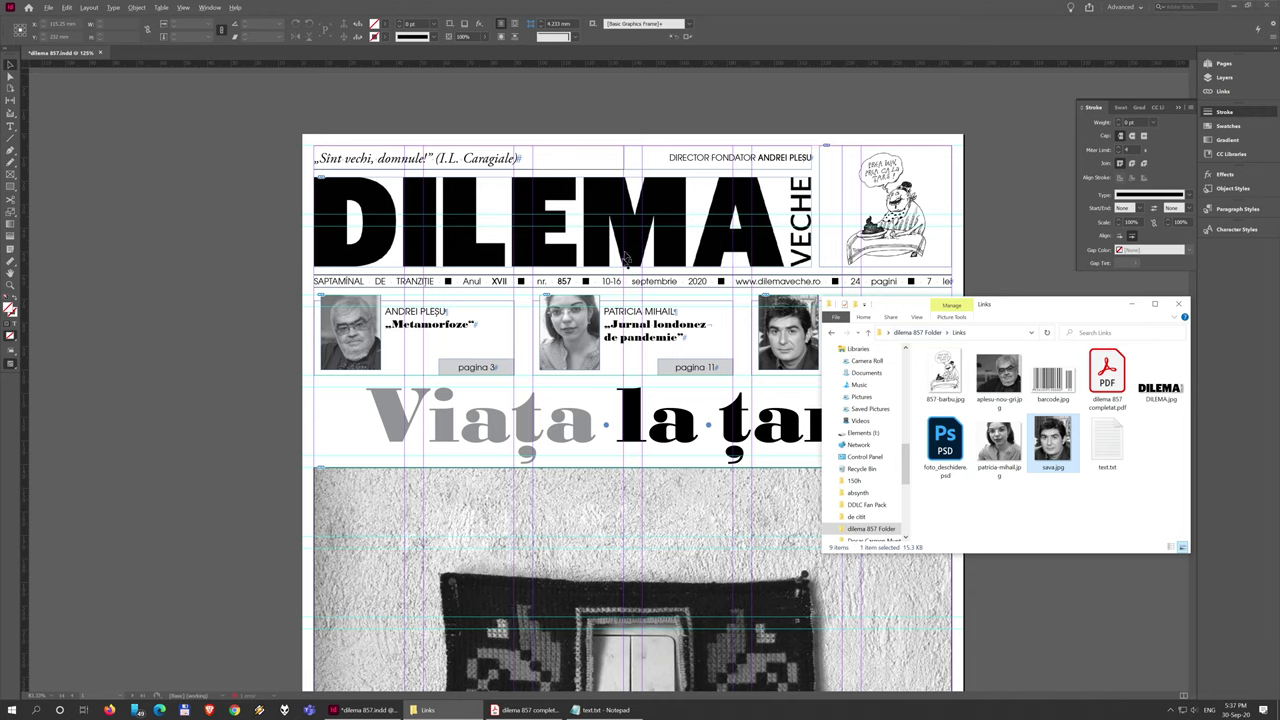
pyautogui.click(916, 332)
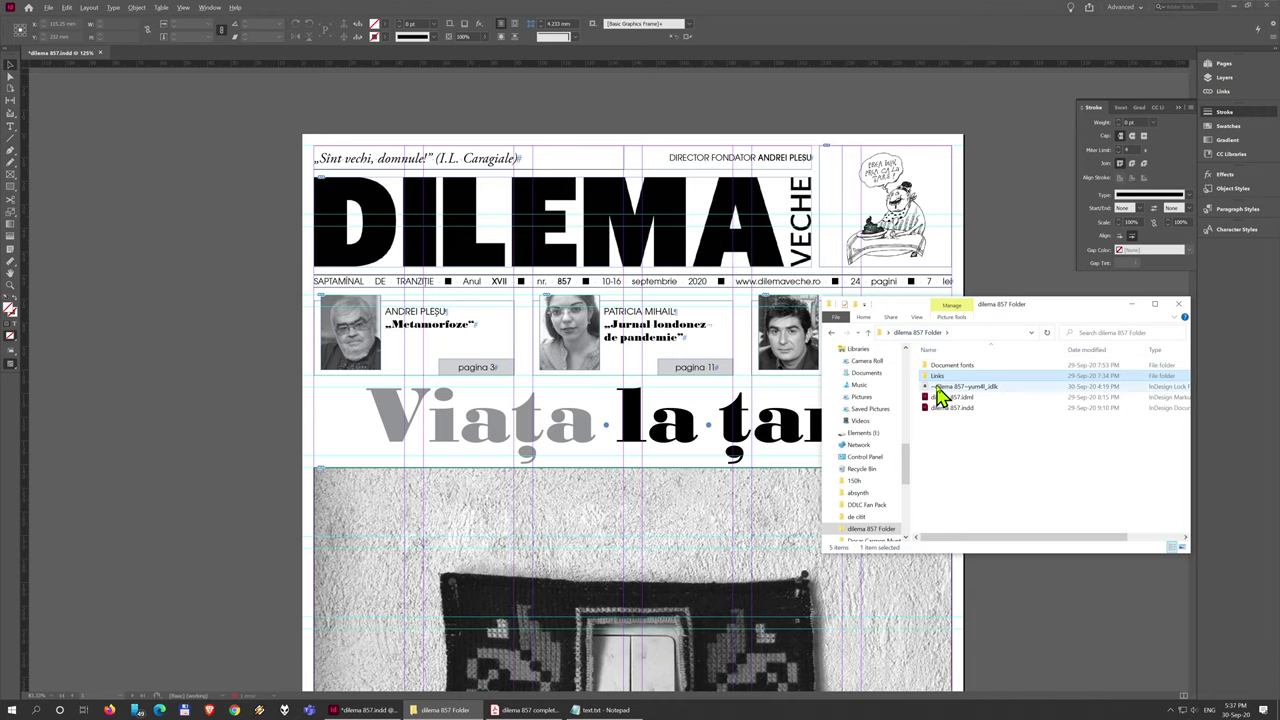
pyautogui.doubleClick(949, 366)
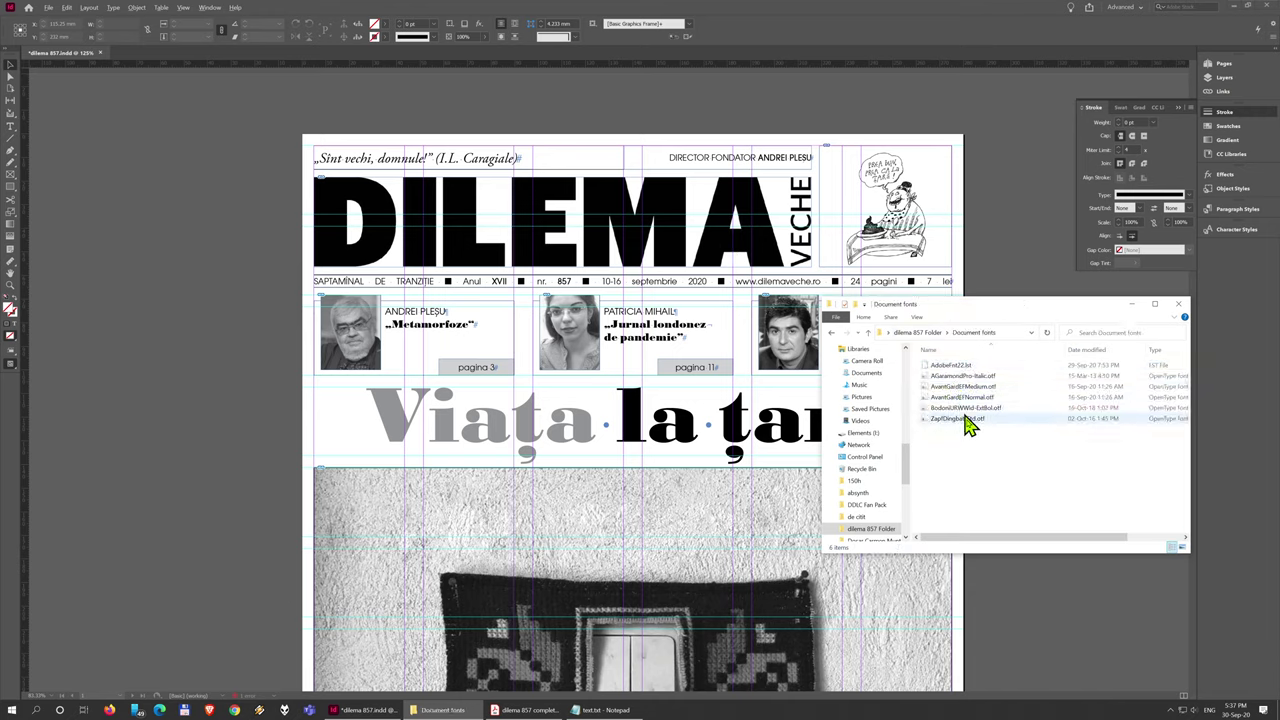
pyautogui.click(940, 333)
pyautogui.click(962, 410)
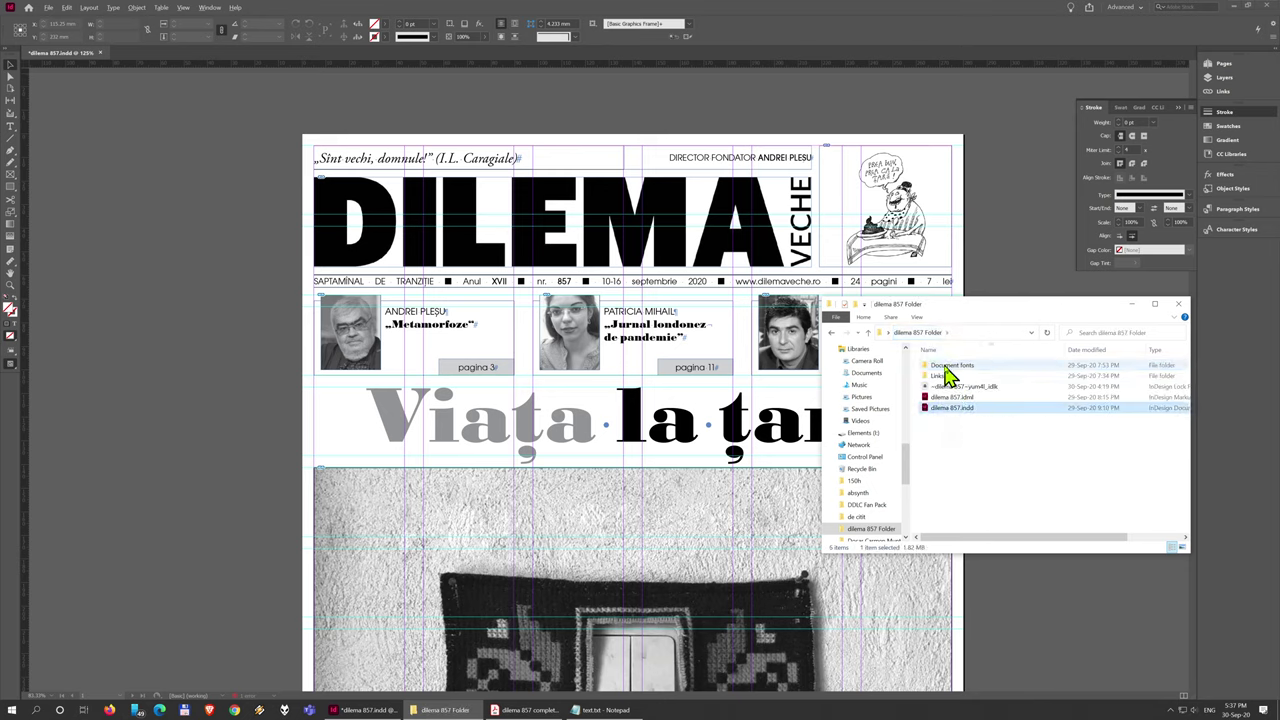
pyautogui.click(948, 366)
pyautogui.click(949, 376)
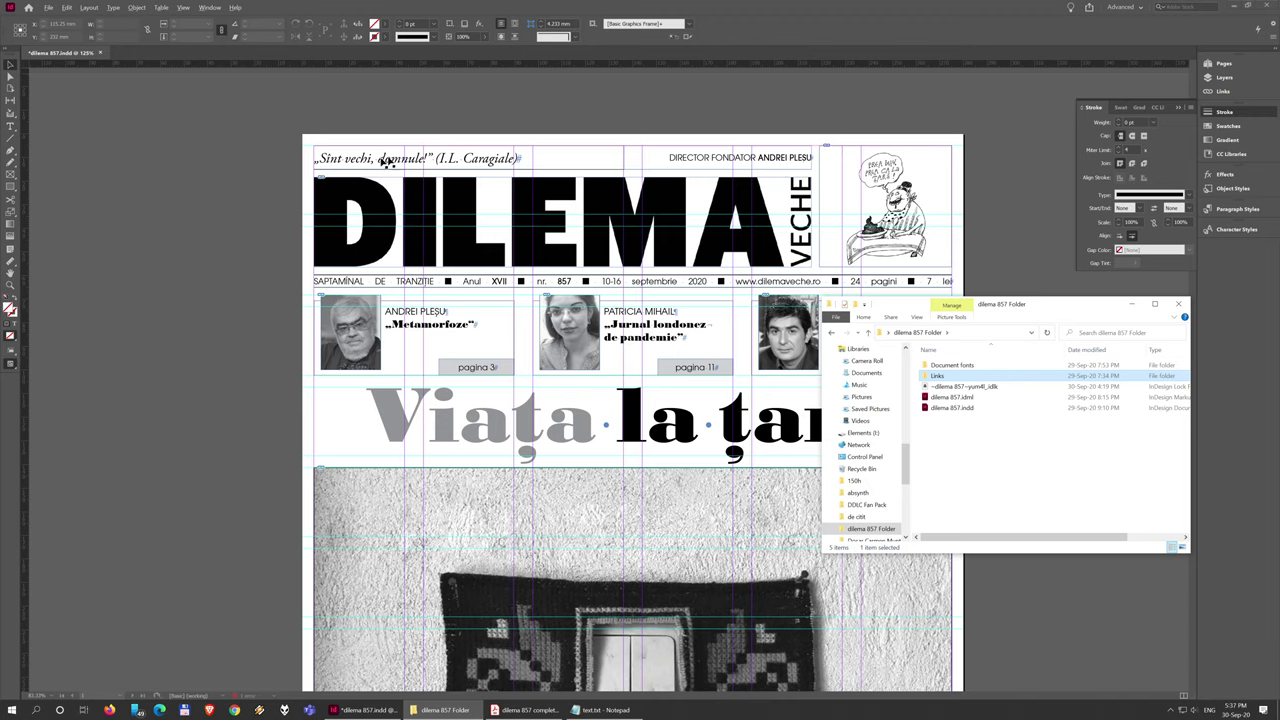
pyautogui.click(1027, 246)
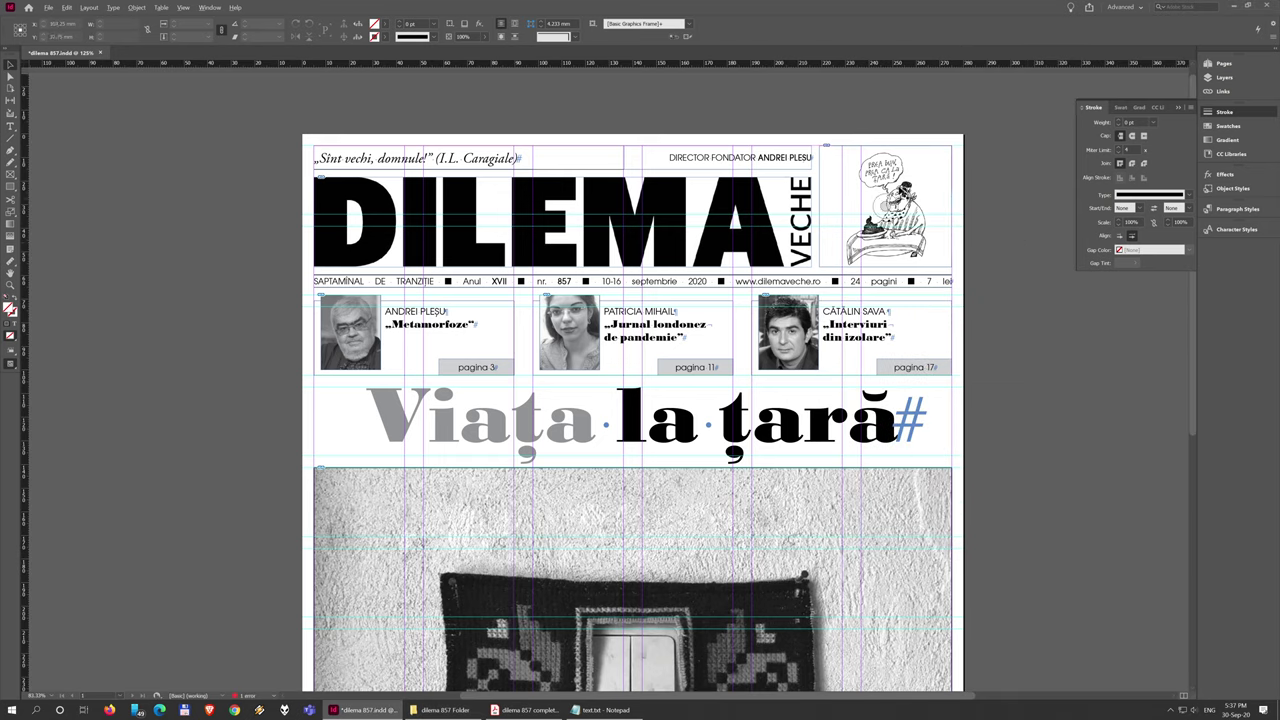
# Open the Package summary for the document and review its fonts, links and images, colors and inks, and print settings.
pyautogui.click(48, 8)
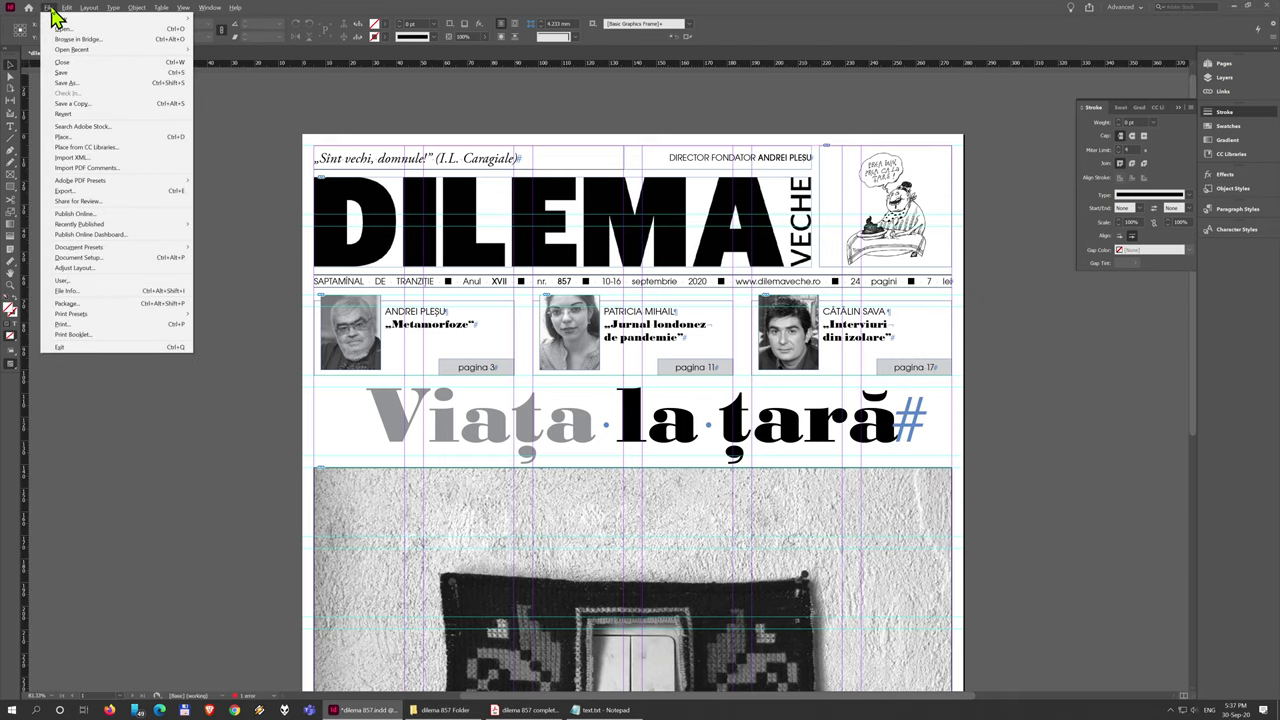
pyautogui.click(104, 303)
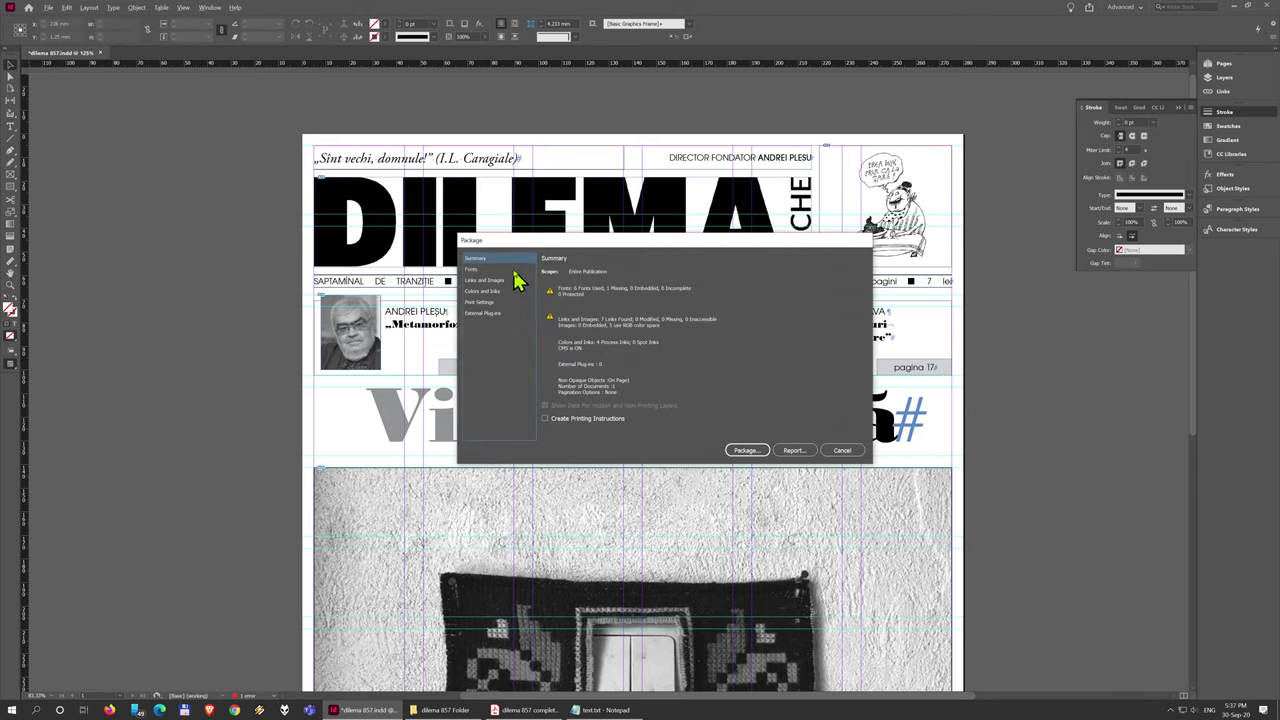
pyautogui.click(514, 270)
pyautogui.click(511, 281)
pyautogui.click(508, 292)
pyautogui.click(508, 282)
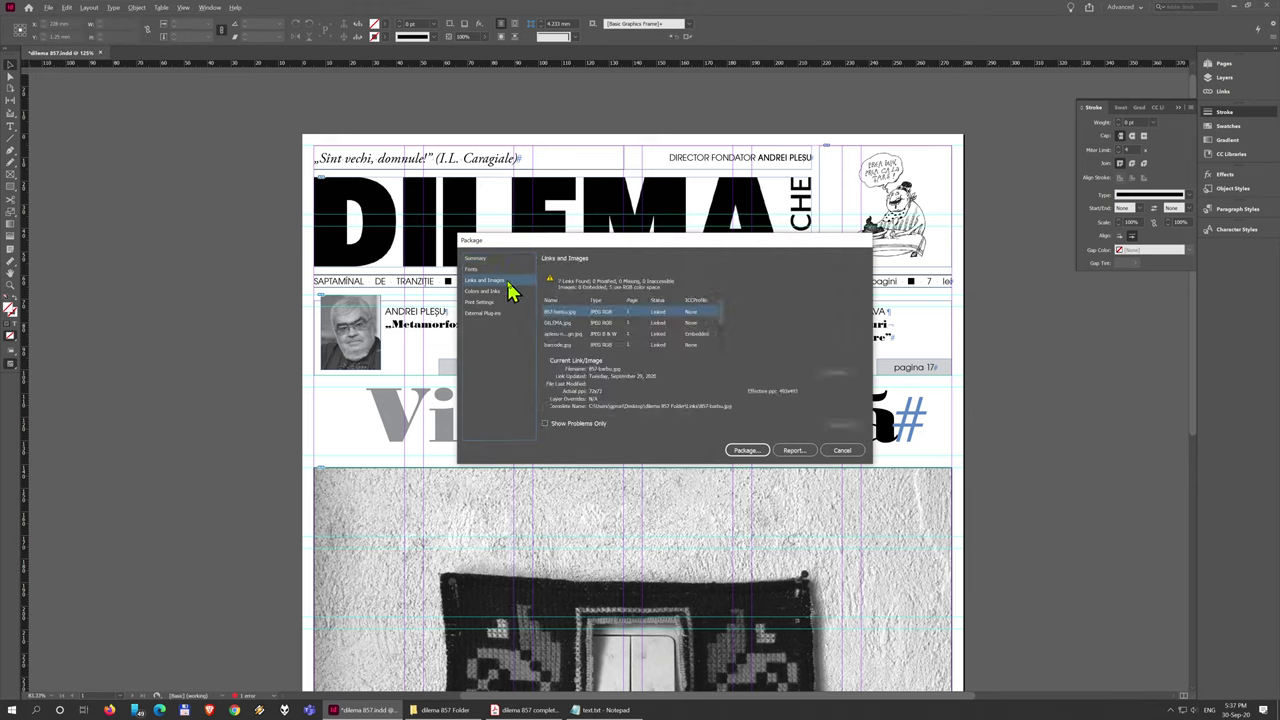
pyautogui.click(499, 269)
pyautogui.click(497, 259)
pyautogui.click(487, 291)
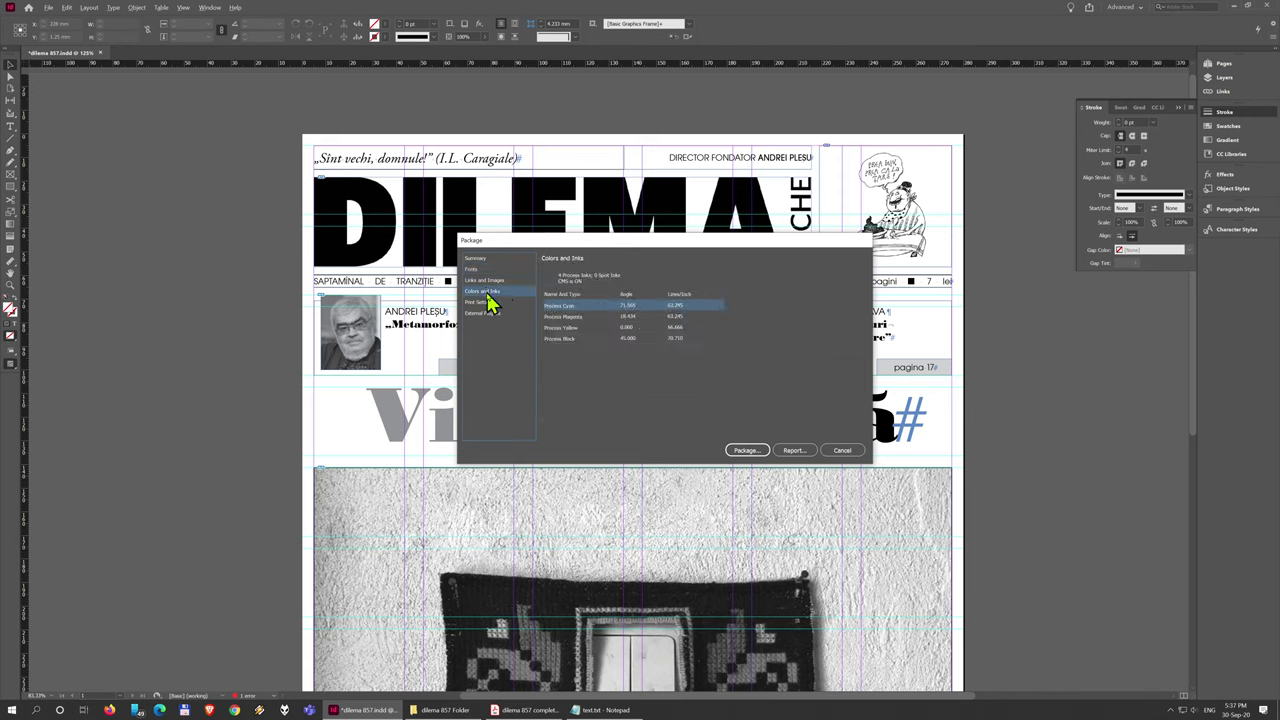
pyautogui.click(488, 302)
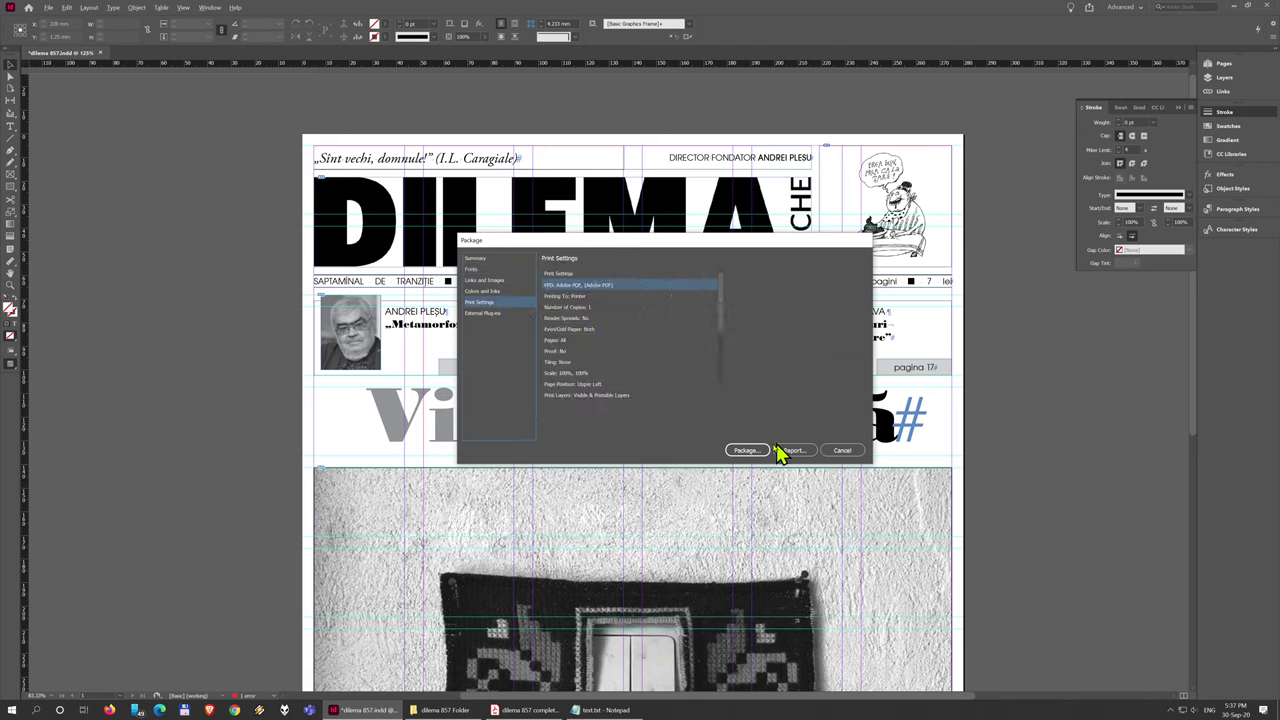
pyautogui.click(516, 282)
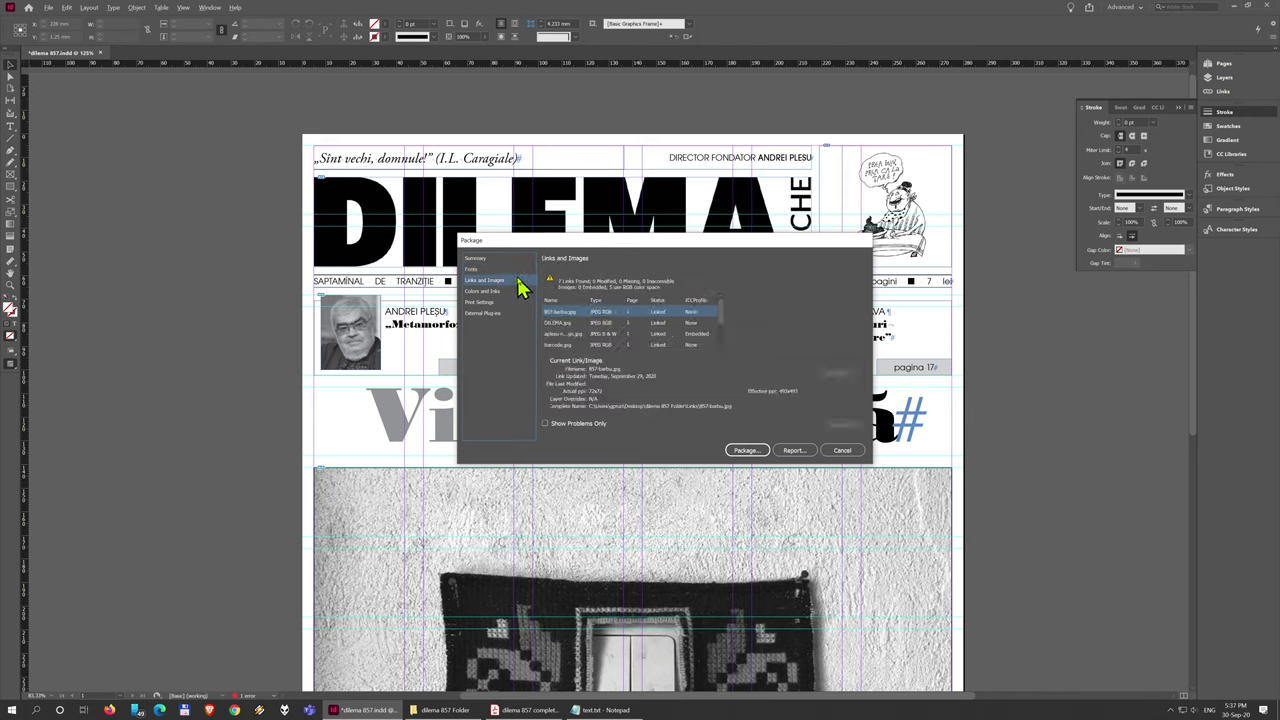
pyautogui.click(478, 268)
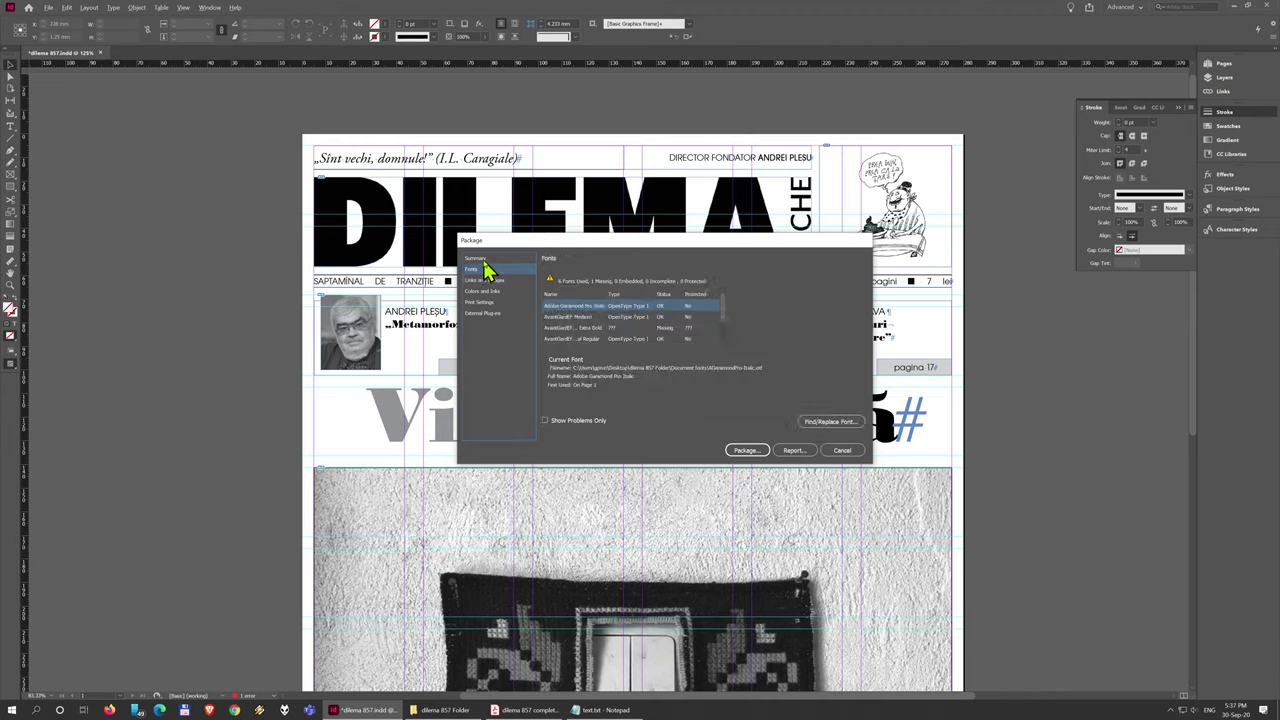
pyautogui.click(474, 258)
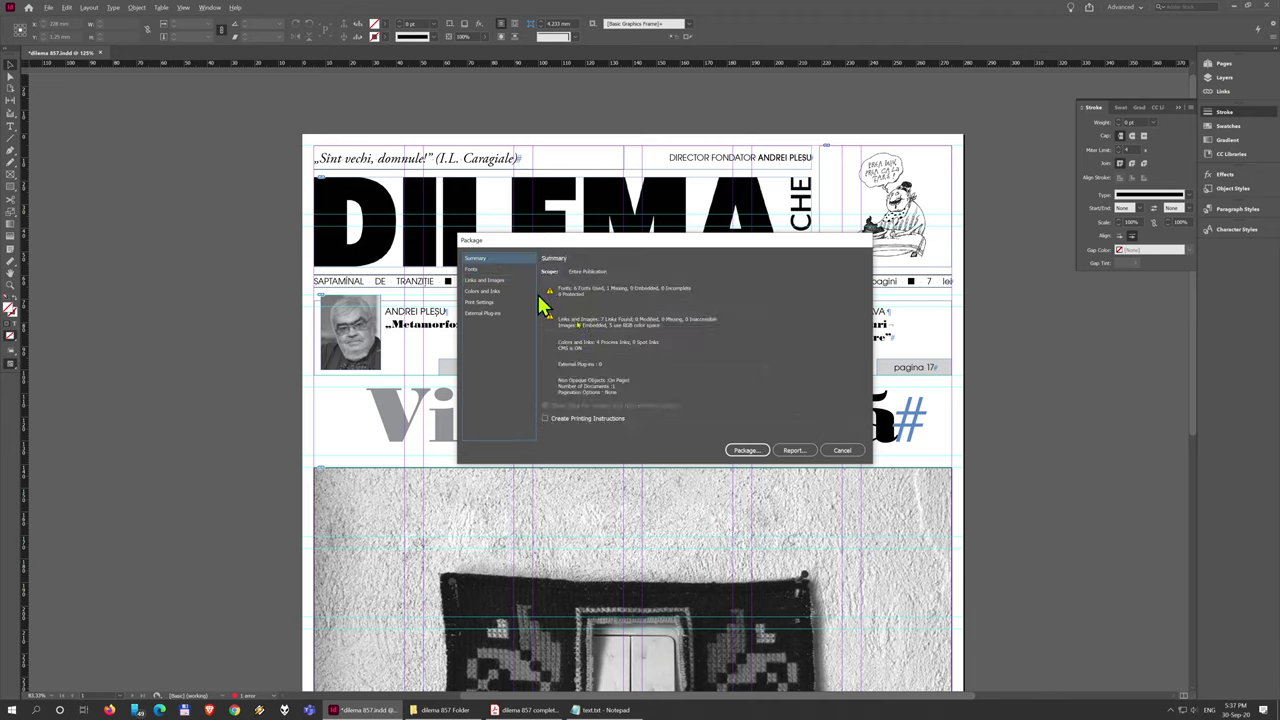
# Proceed with packaging, save the publication, and choose the cursuri folder as the package destination.
pyautogui.click(752, 451)
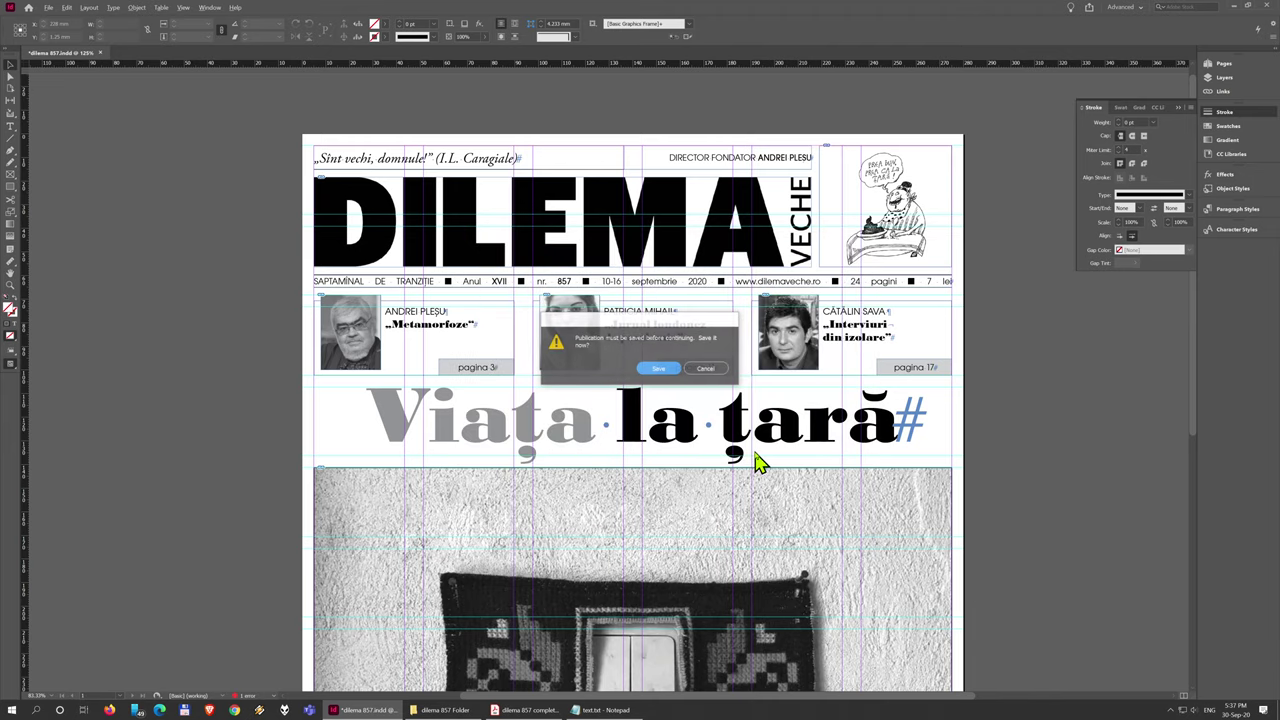
pyautogui.click(652, 370)
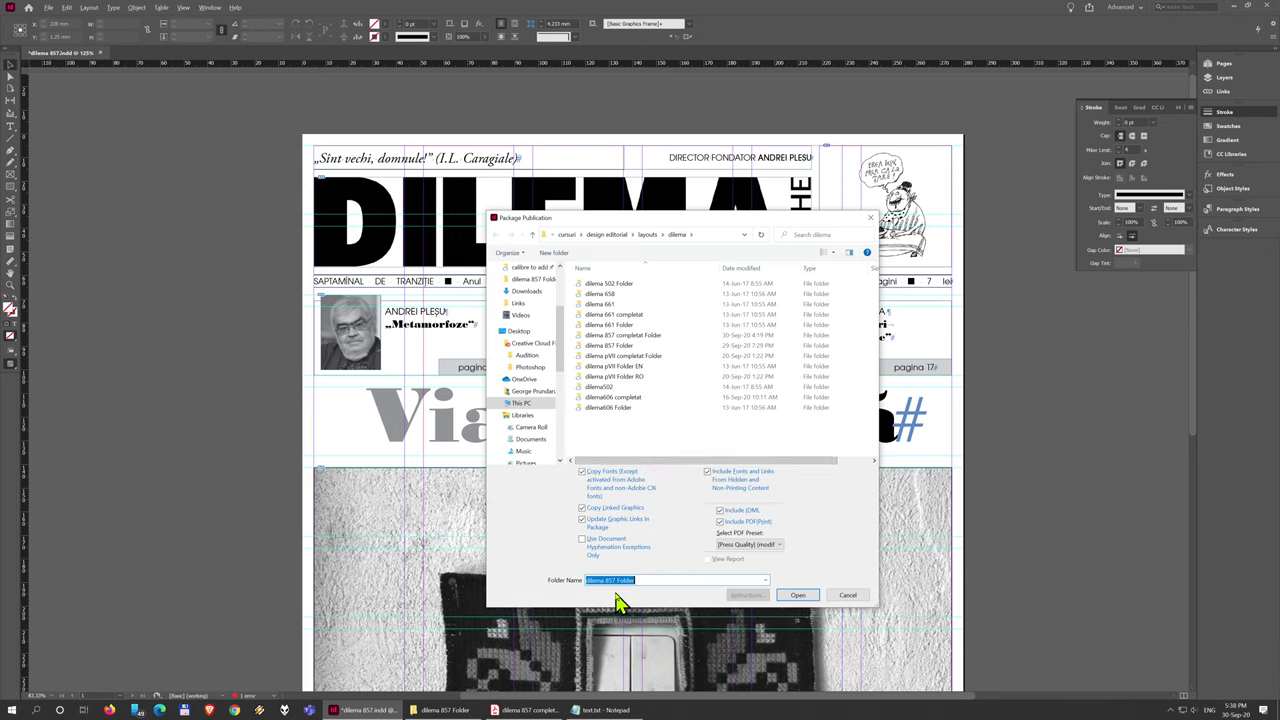
pyautogui.moveTo(563, 345); pyautogui.dragTo(563, 286)
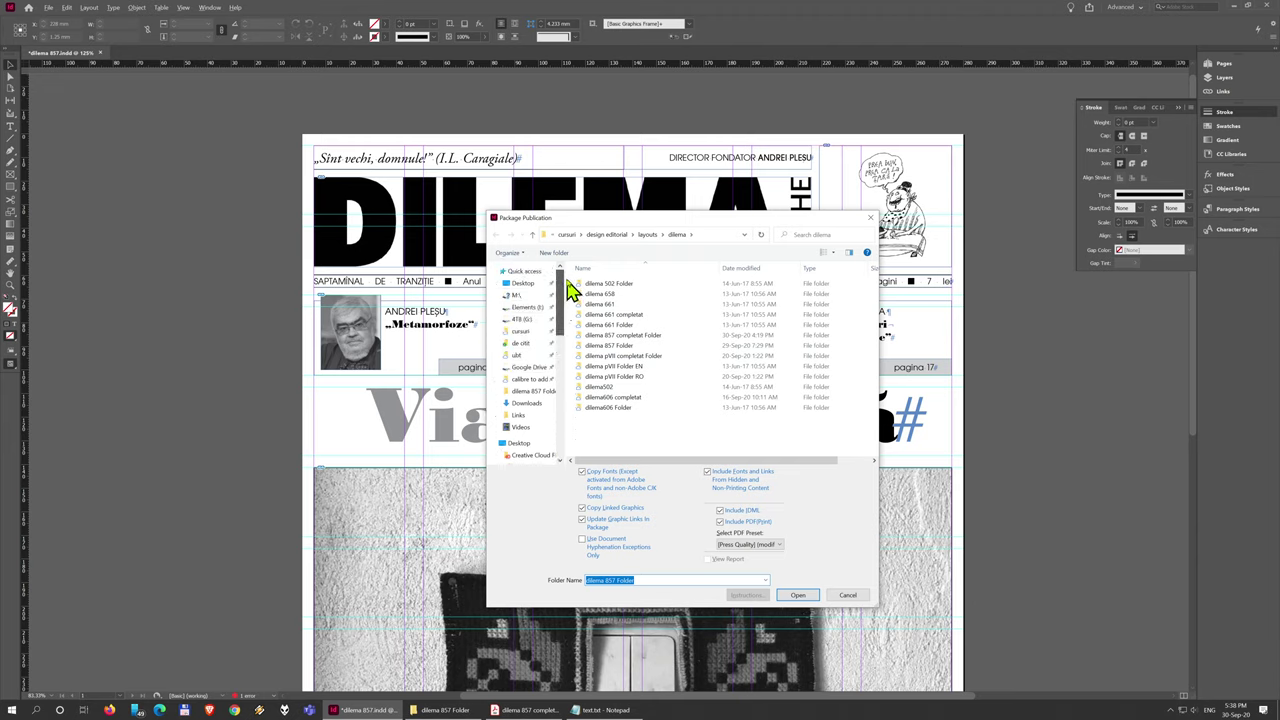
pyautogui.click(521, 331)
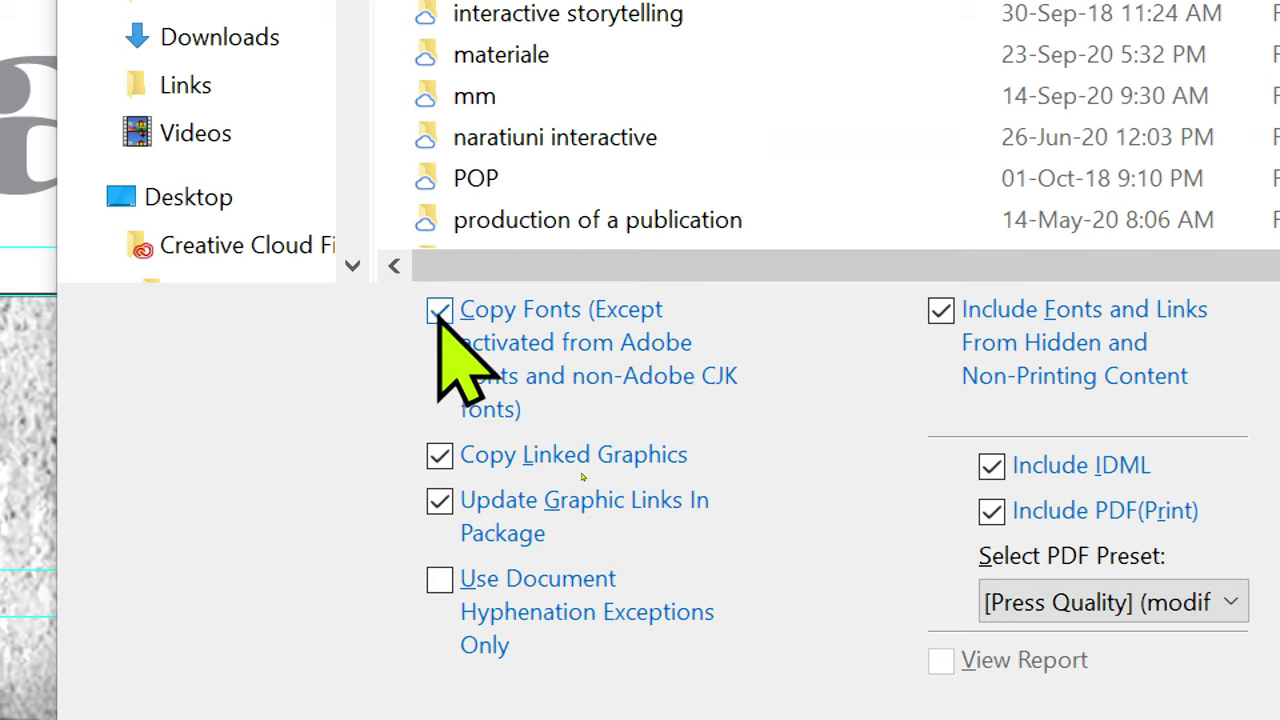
# Set the package to copy fonts and linked graphics and include a print PDF with the [Press Quality] (modified) preset.
pyautogui.click(438, 307)
pyautogui.click(440, 308)
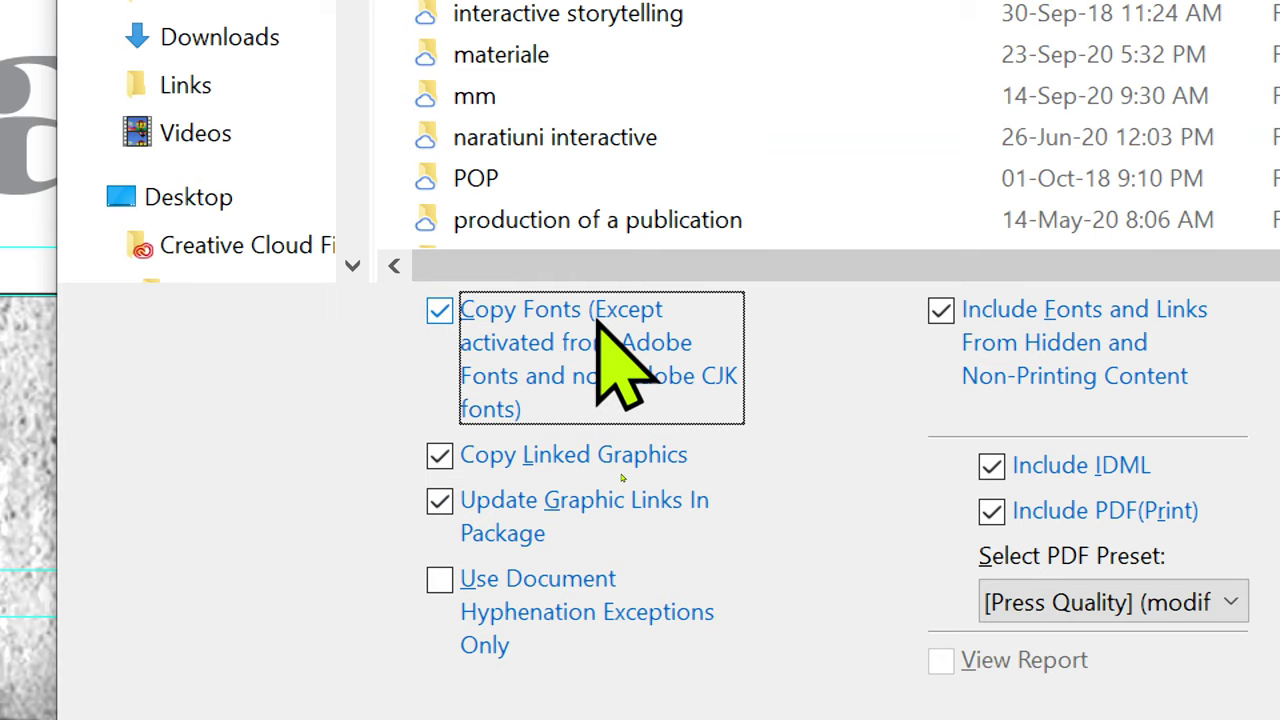
pyautogui.click(440, 458)
pyautogui.click(440, 457)
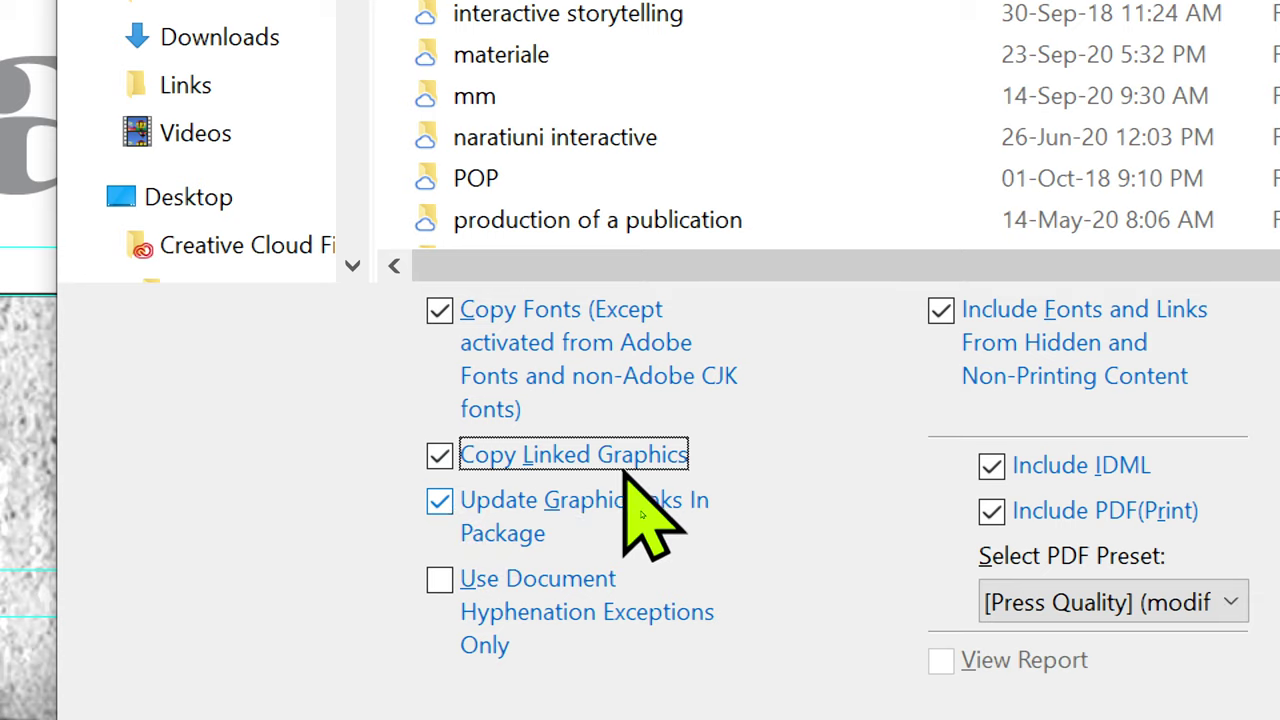
pyautogui.click(991, 510)
pyautogui.click(993, 510)
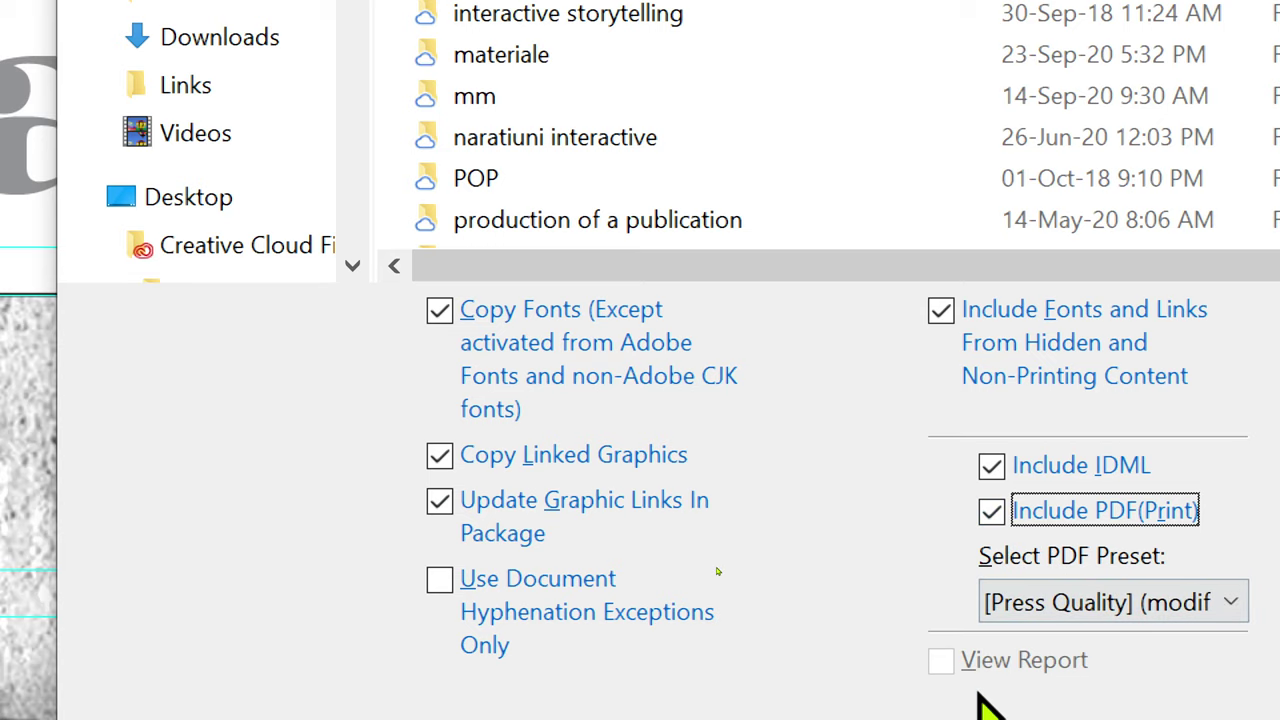
pyautogui.click(1000, 612)
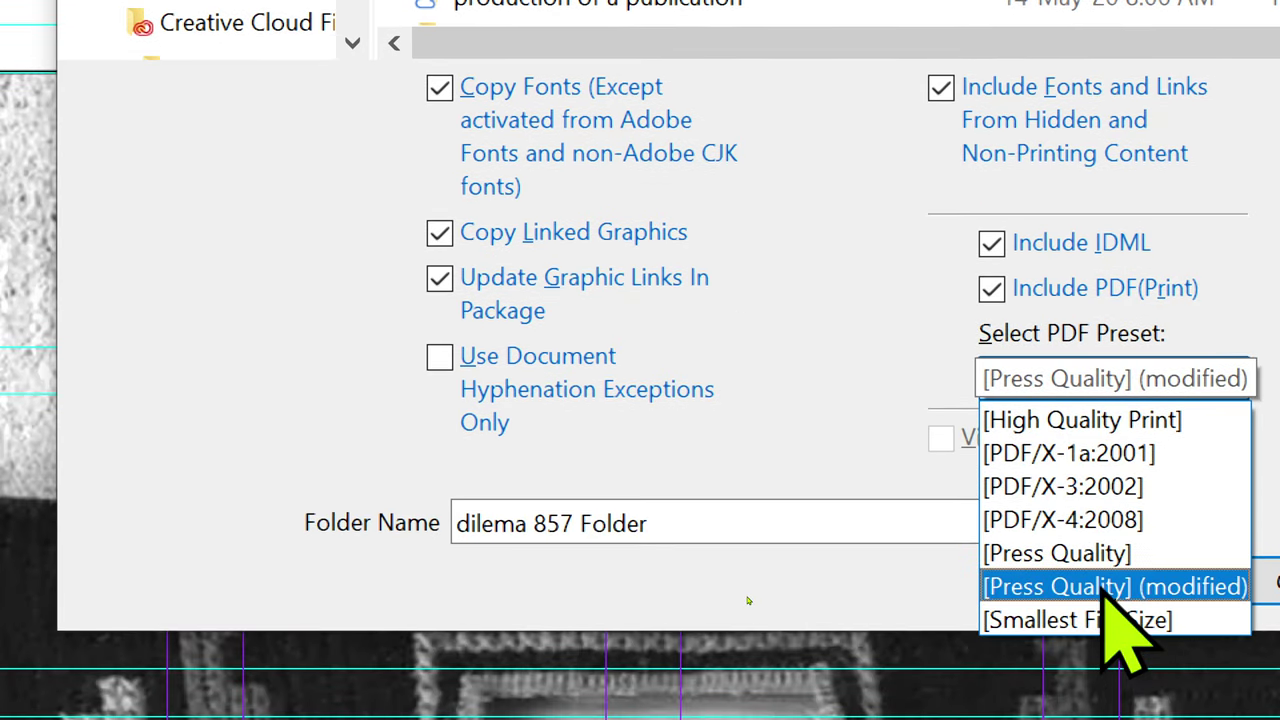
pyautogui.click(1105, 588)
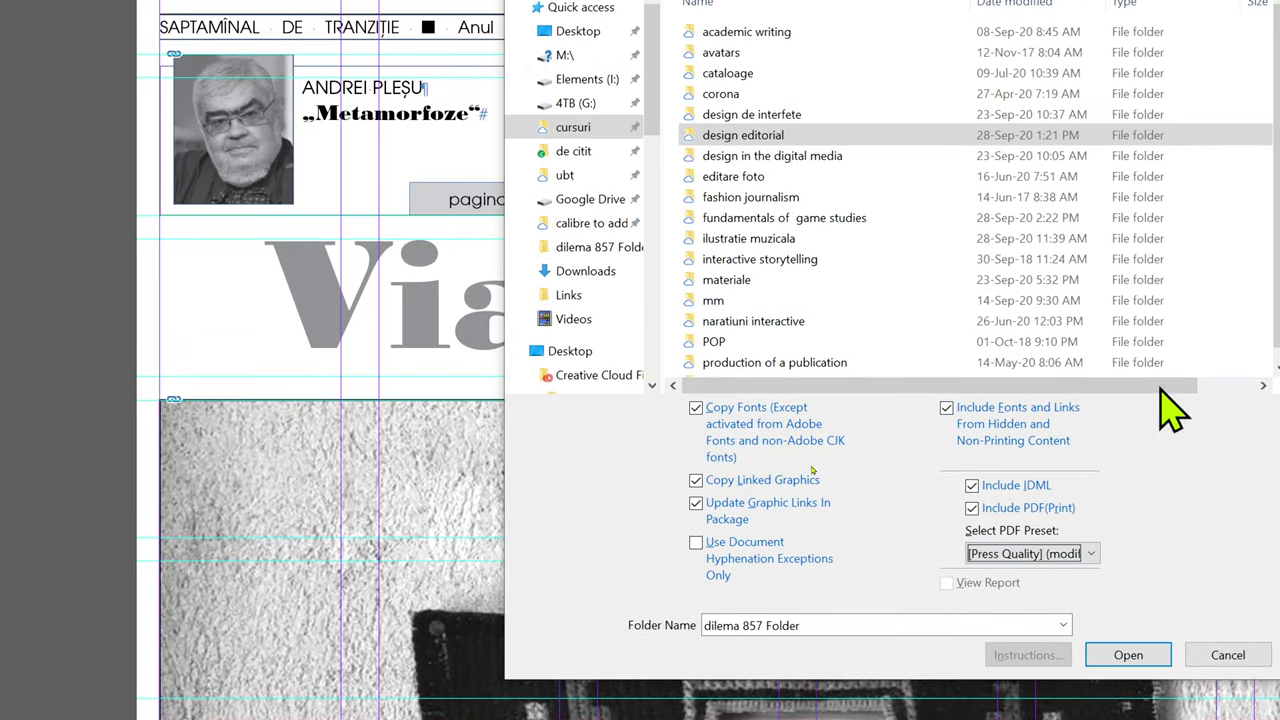
# Package the publication into the cursuri folder as dilema 857 Folder, continuing without replacing the missing font.
pyautogui.click(1132, 660)
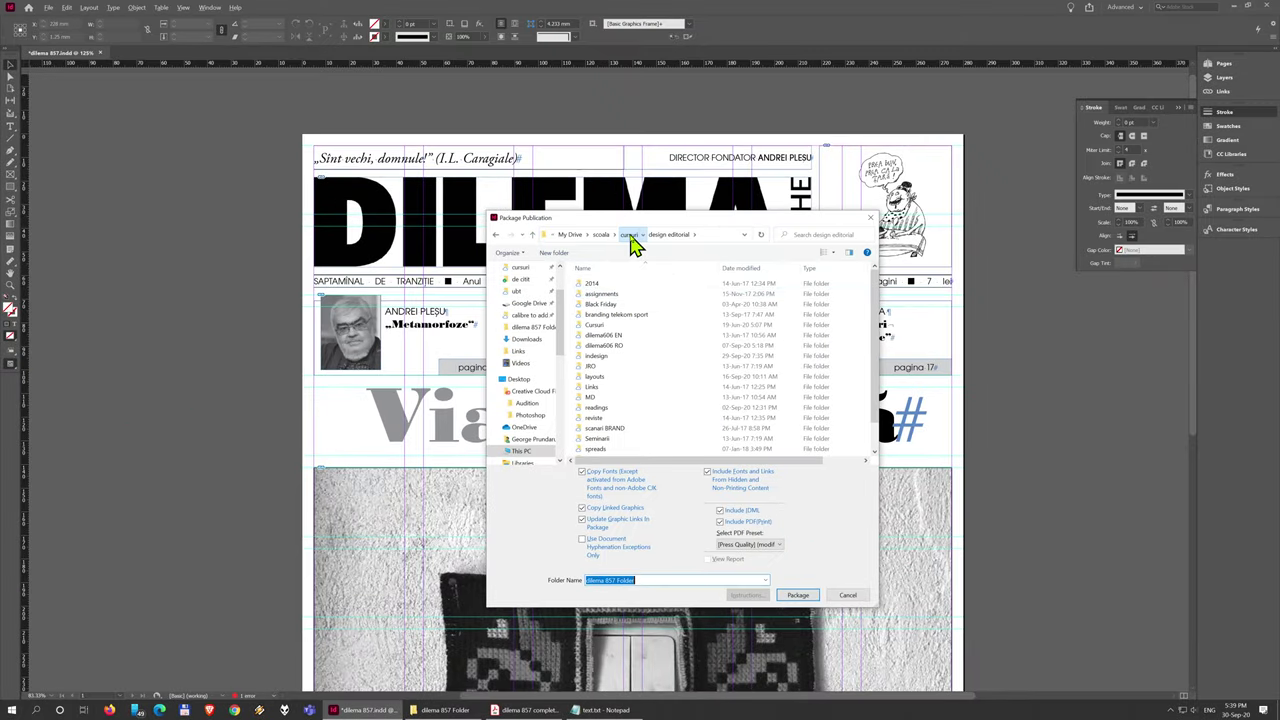
pyautogui.click(791, 160)
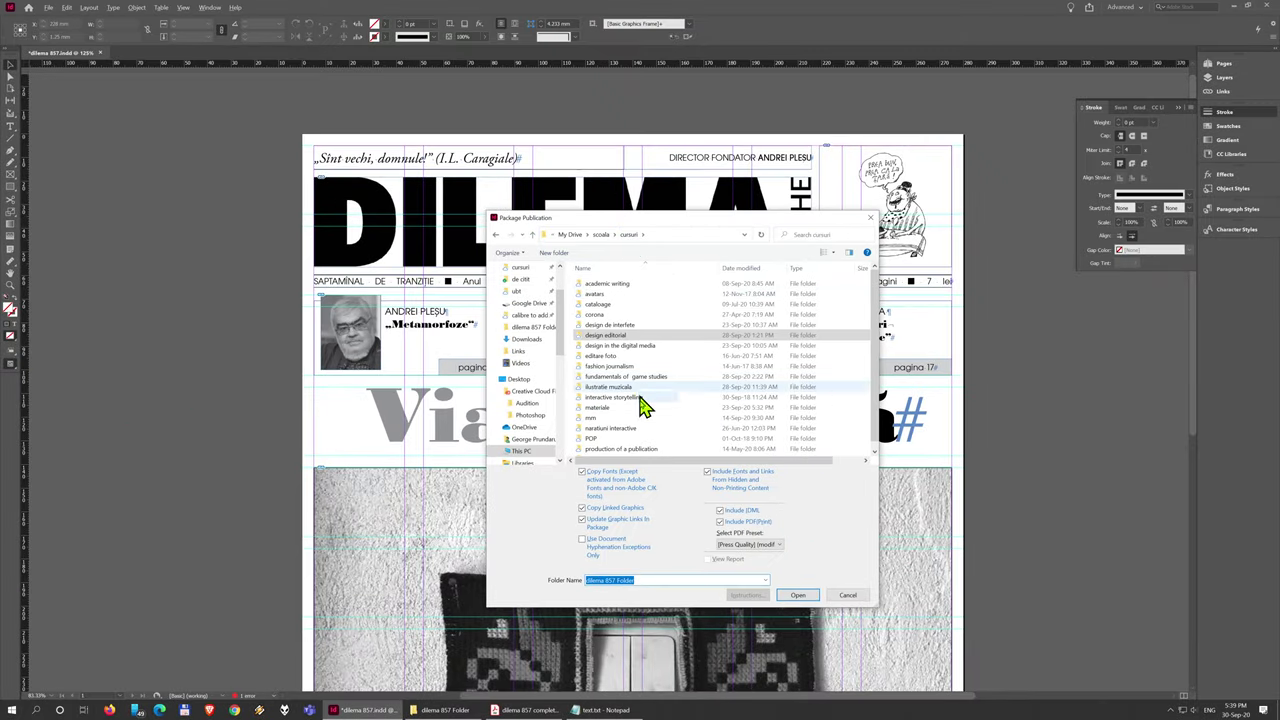
pyautogui.click(602, 236)
pyautogui.doubleClick(602, 357)
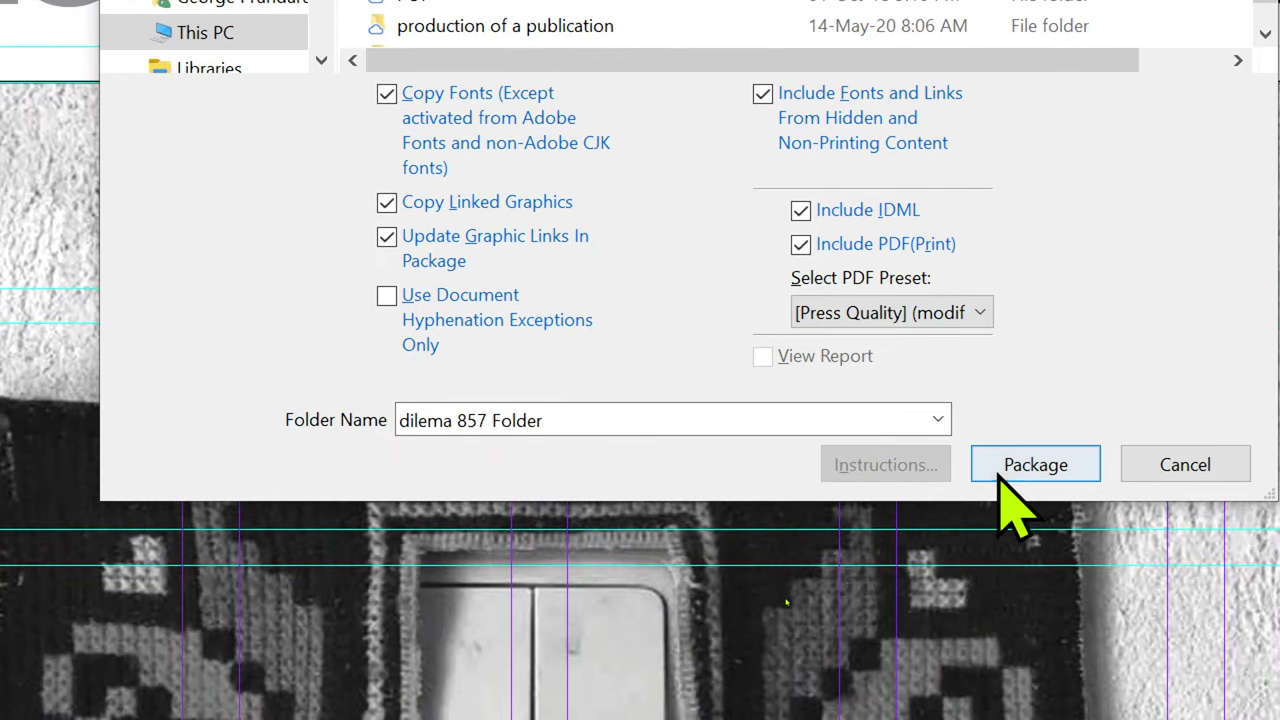
pyautogui.click(1027, 464)
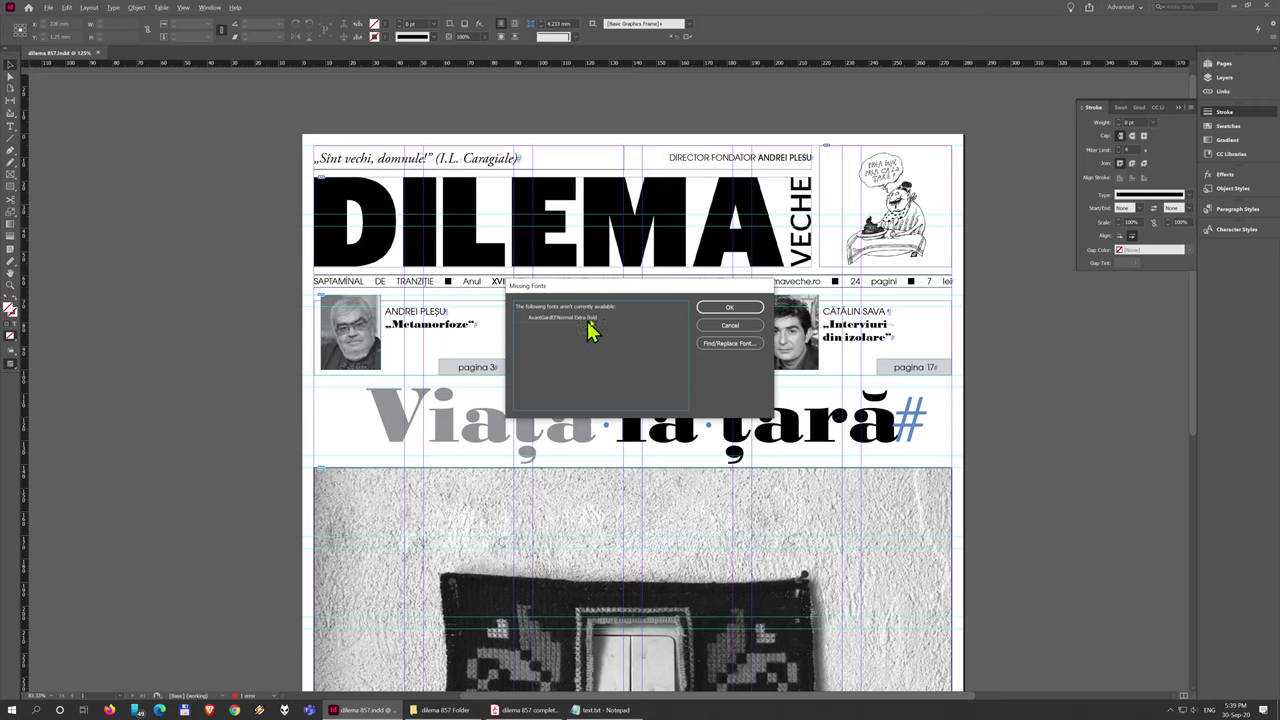
pyautogui.moveTo(631, 295); pyautogui.dragTo(540, 365)
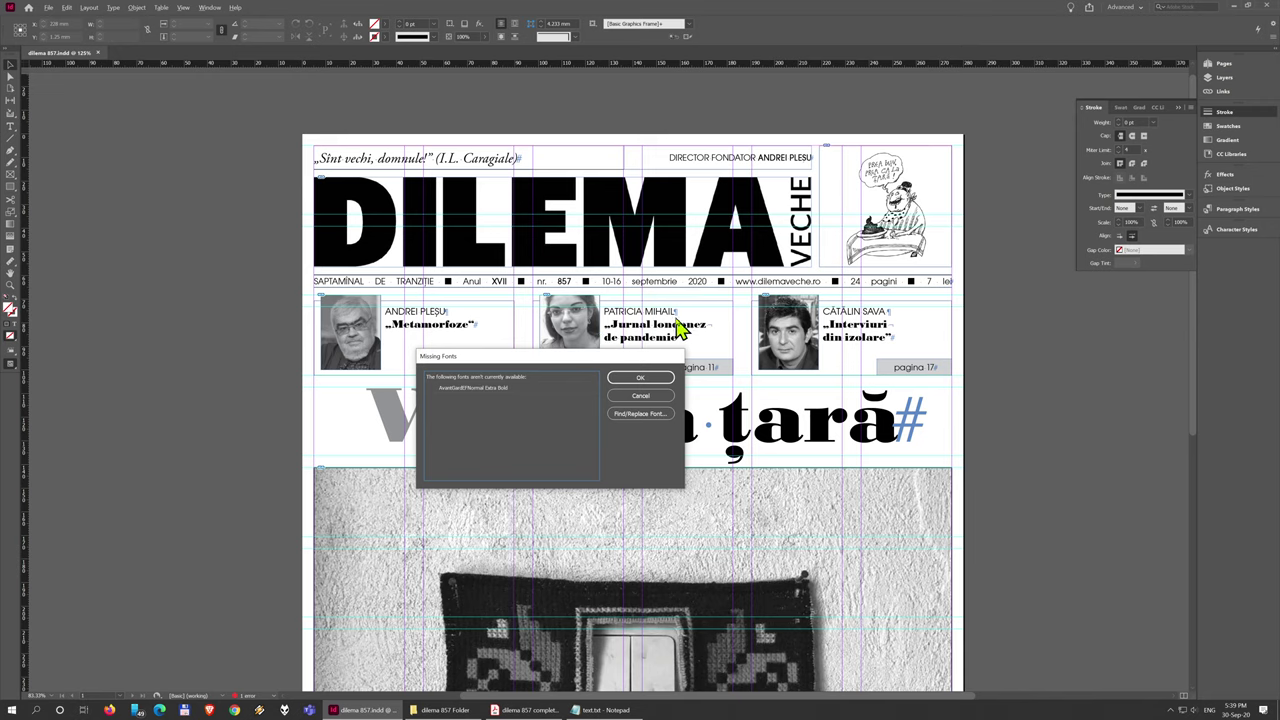
pyautogui.click(638, 380)
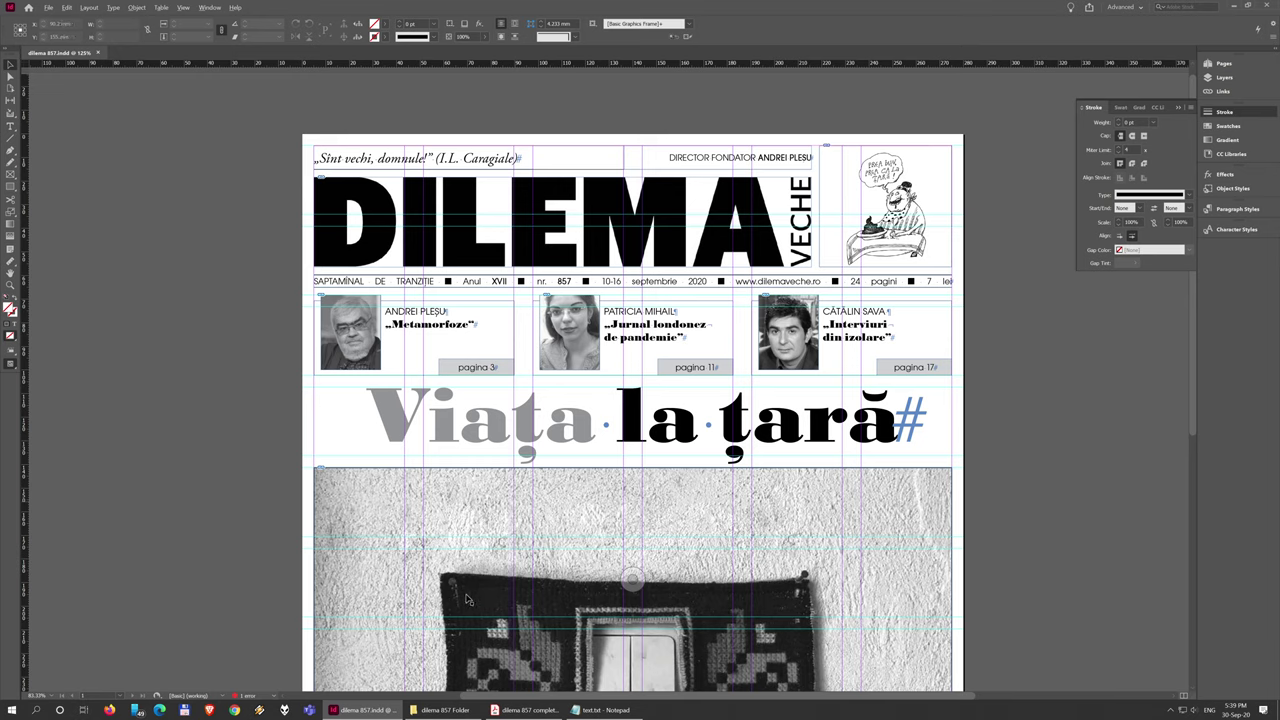
# Switch to File Explorer and open the packaged dilema 857 Folder inside cursuri to examine its files.
pyautogui.click(443, 710)
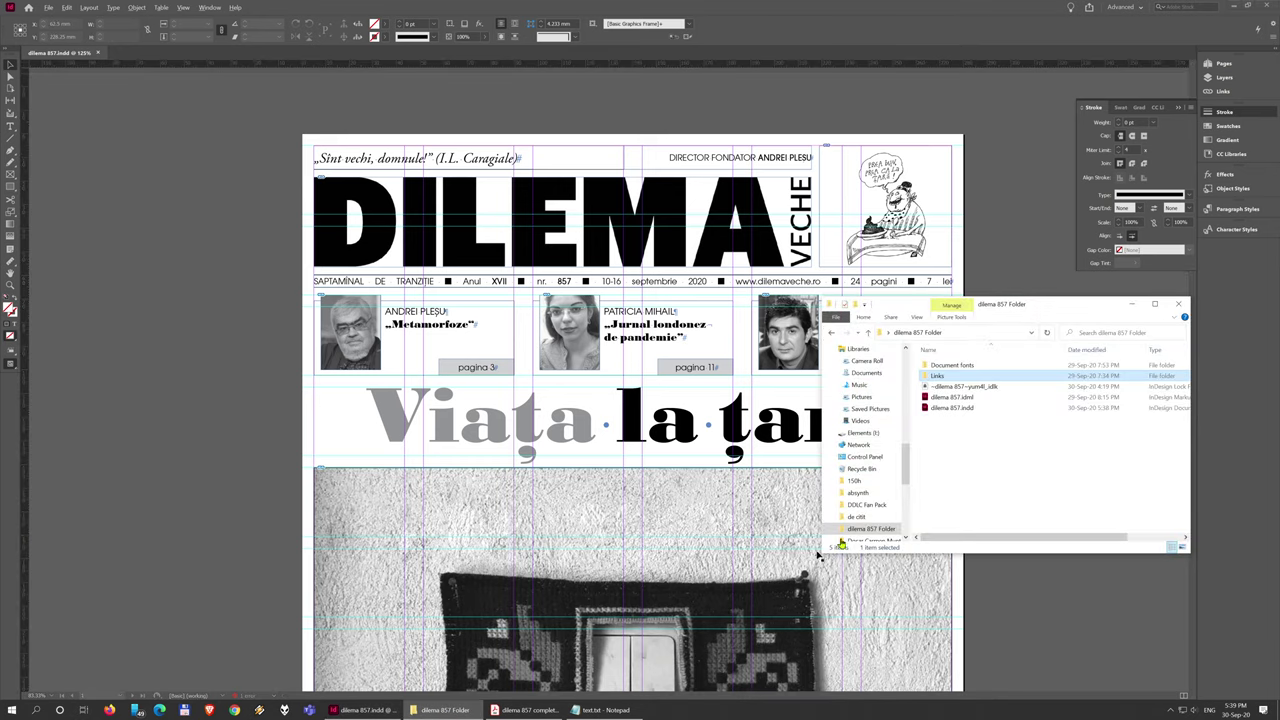
pyautogui.scroll(6, 865, 408)
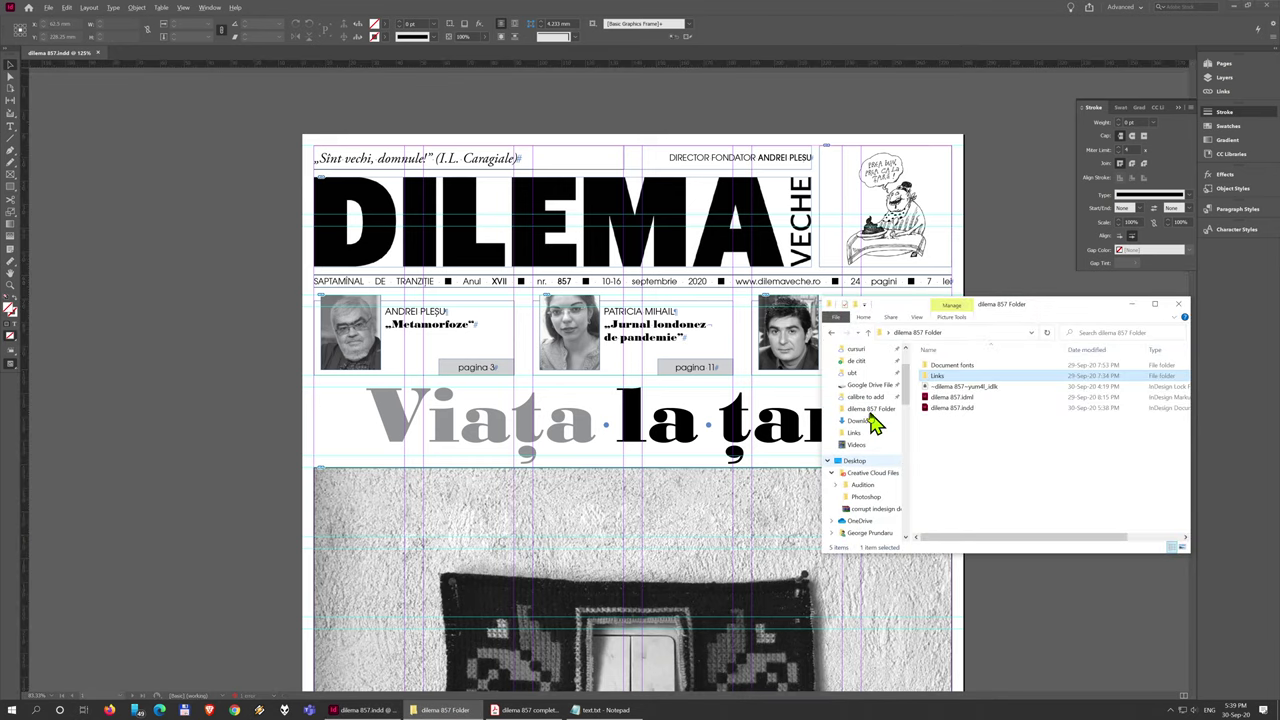
pyautogui.click(856, 412)
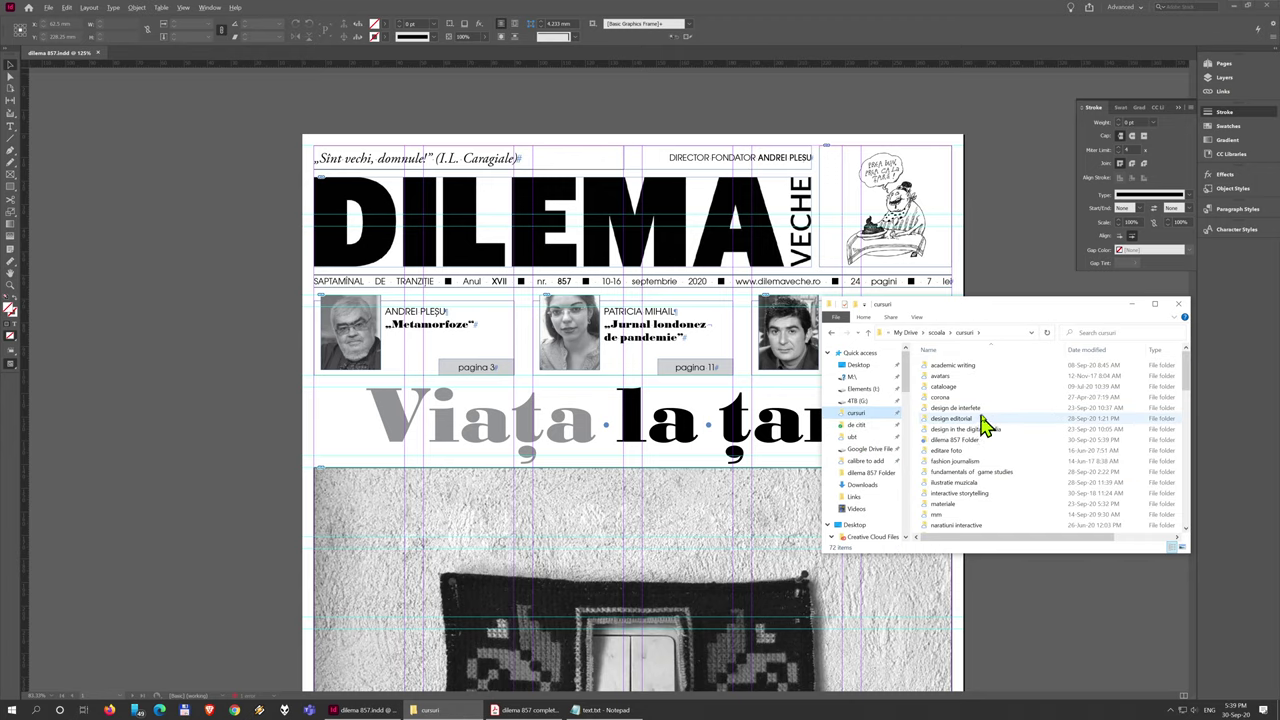
pyautogui.doubleClick(977, 452)
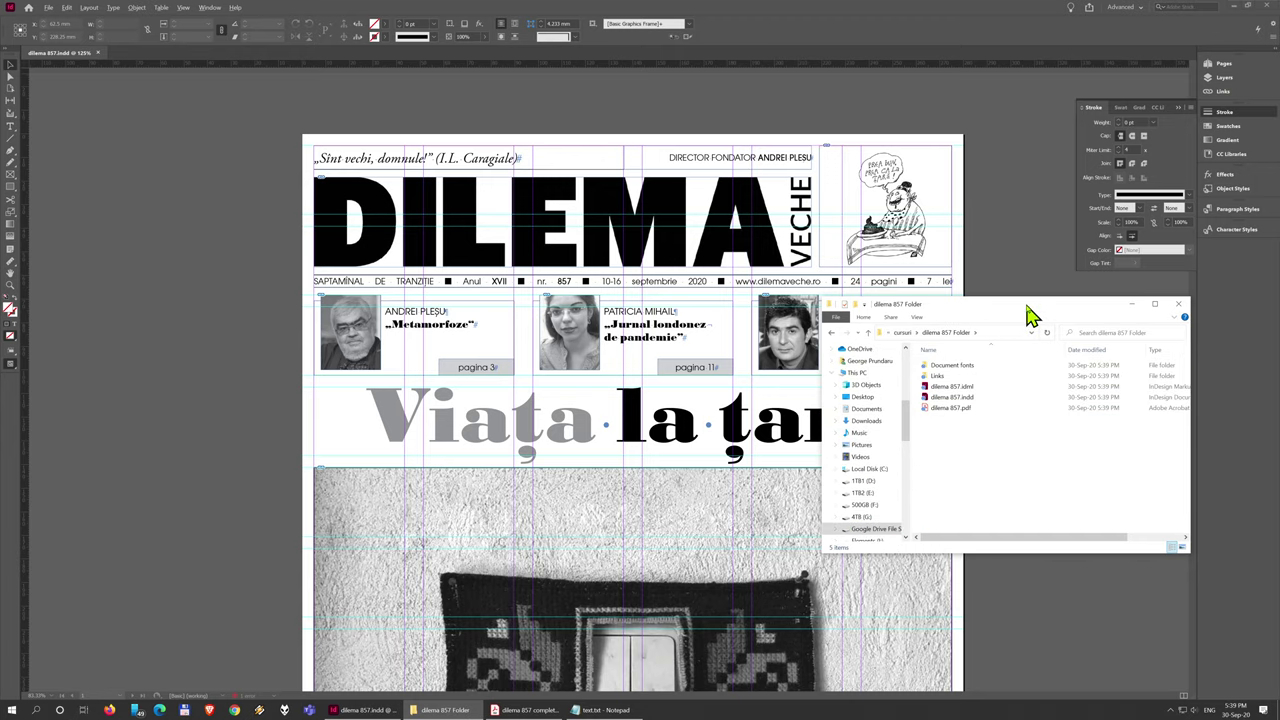
pyautogui.moveTo(1030, 316); pyautogui.dragTo(810, 350)
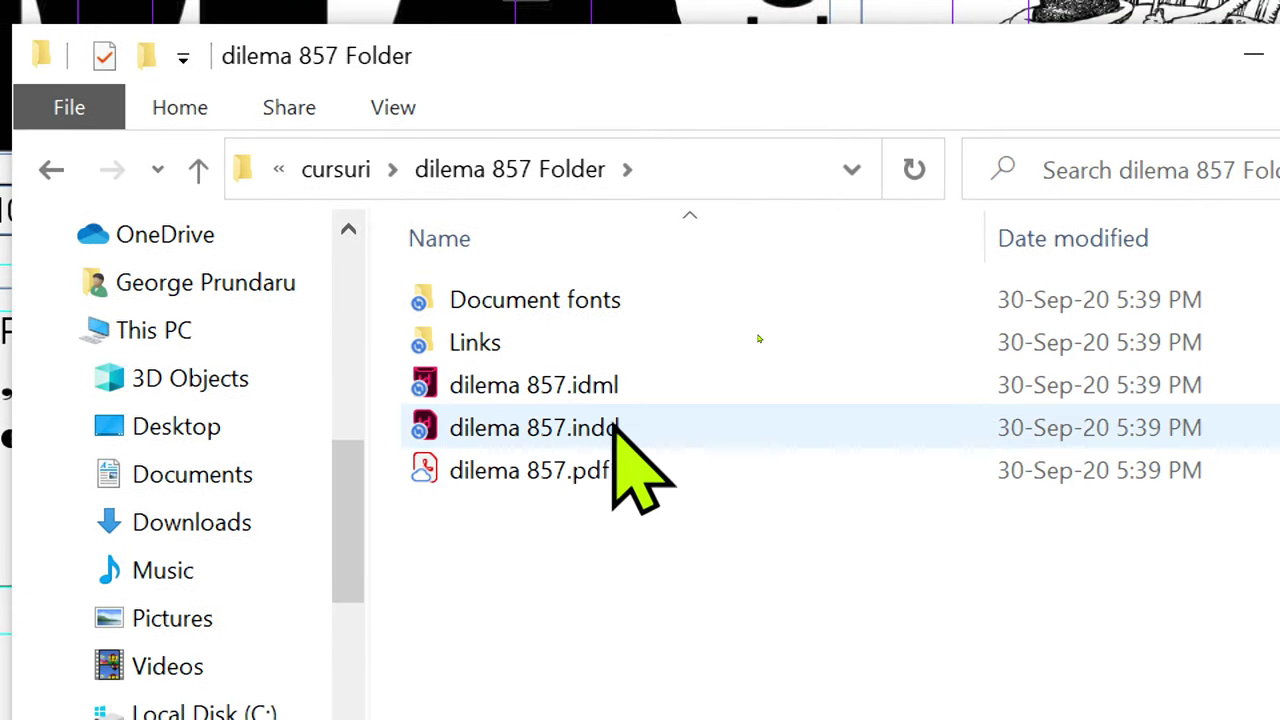
# Examine the packaged PDF and IDML files and the images in the Links folder, returning to dilema 857 Folder.
pyautogui.click(608, 490)
pyautogui.click(580, 478)
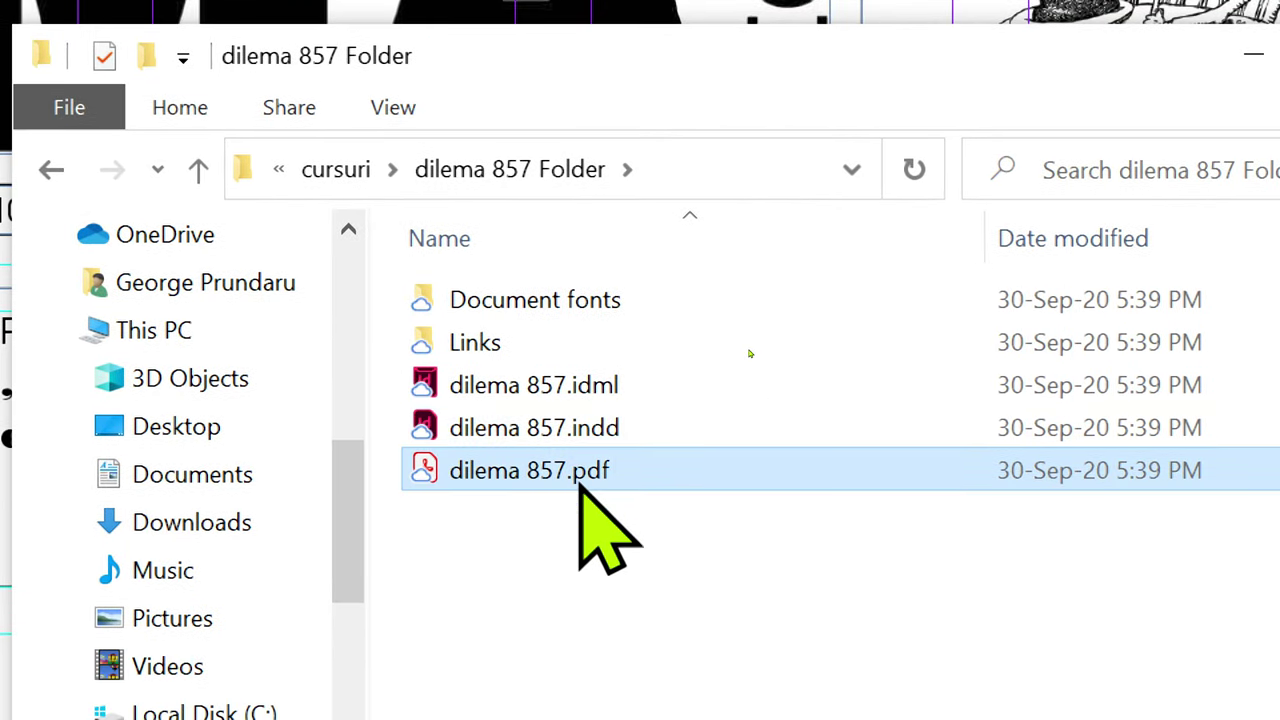
pyautogui.click(588, 386)
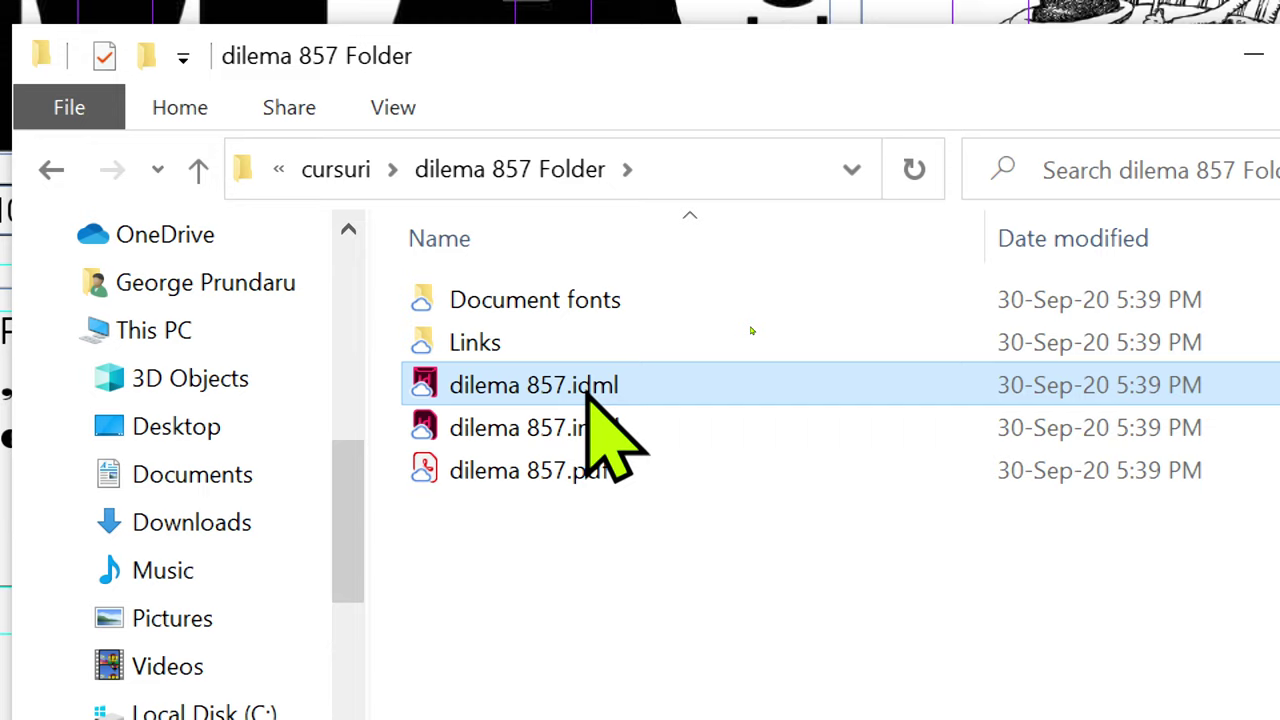
pyautogui.doubleClick(569, 343)
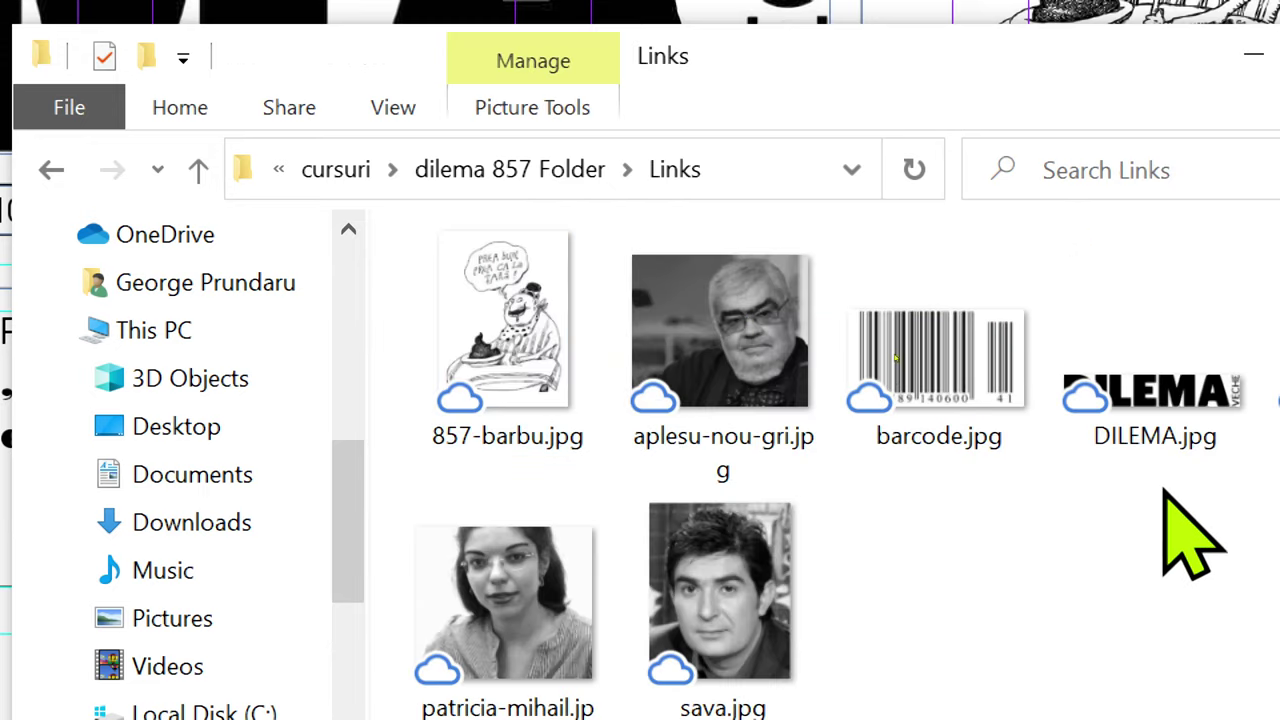
pyautogui.click(490, 169)
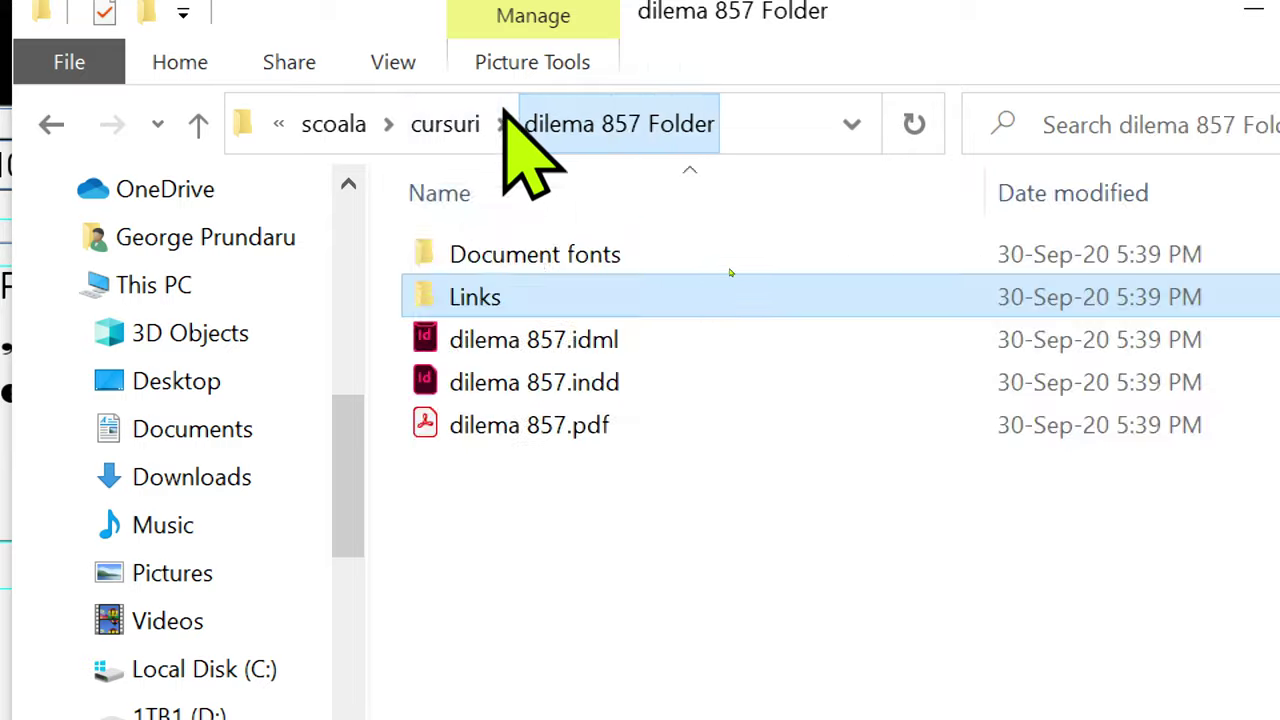
# Inspect the fonts collected in the Document fonts folder, return to dilema 857 Folder, and close File Explorer.
pyautogui.doubleClick(557, 254)
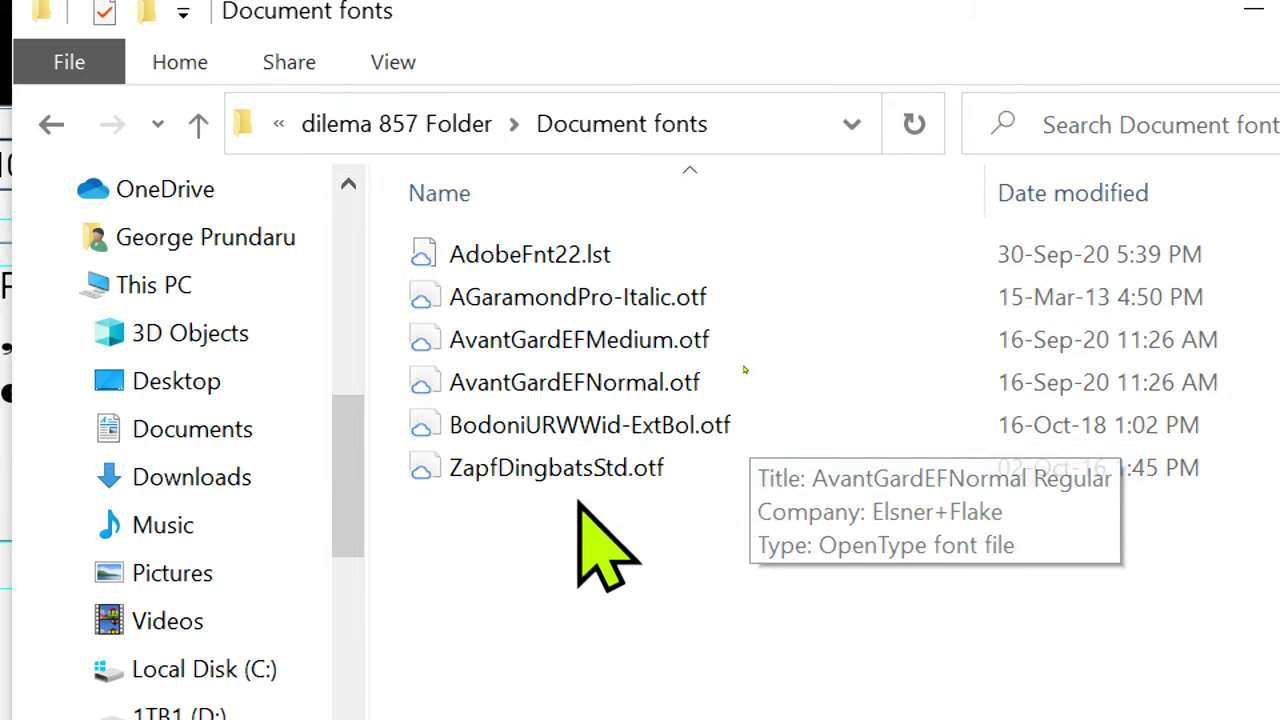
pyautogui.click(432, 122)
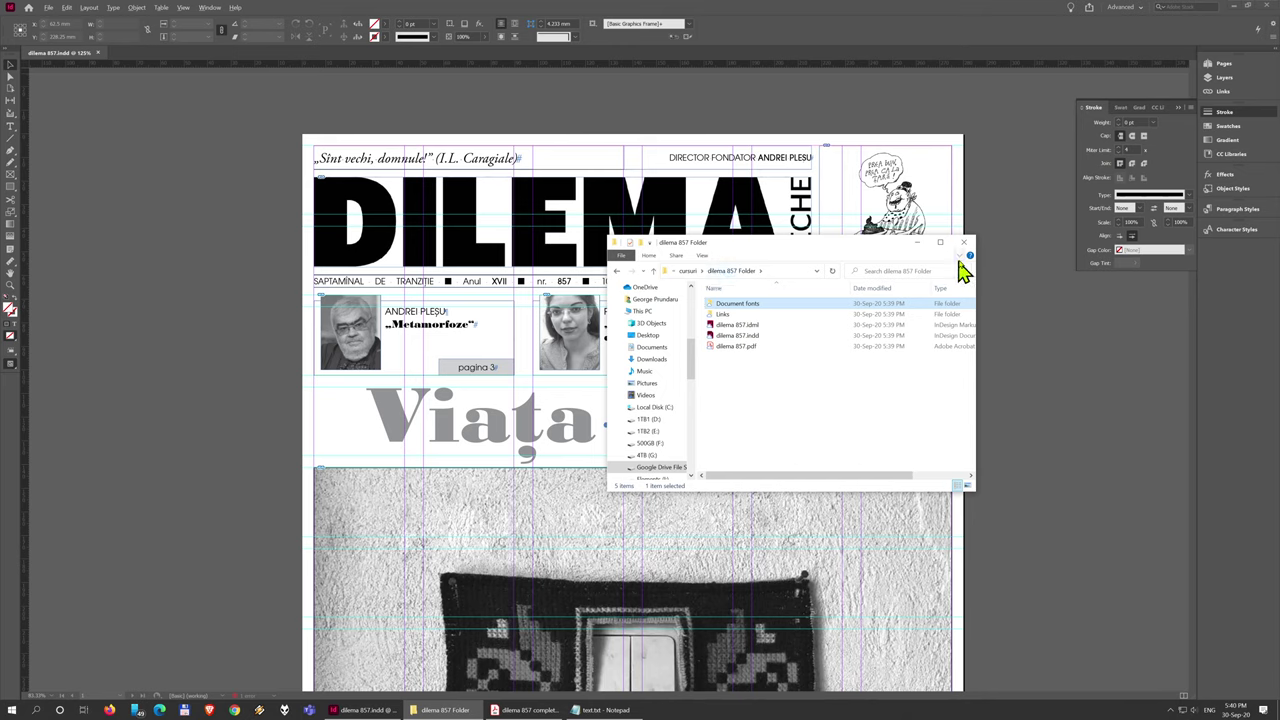
pyautogui.click(963, 242)
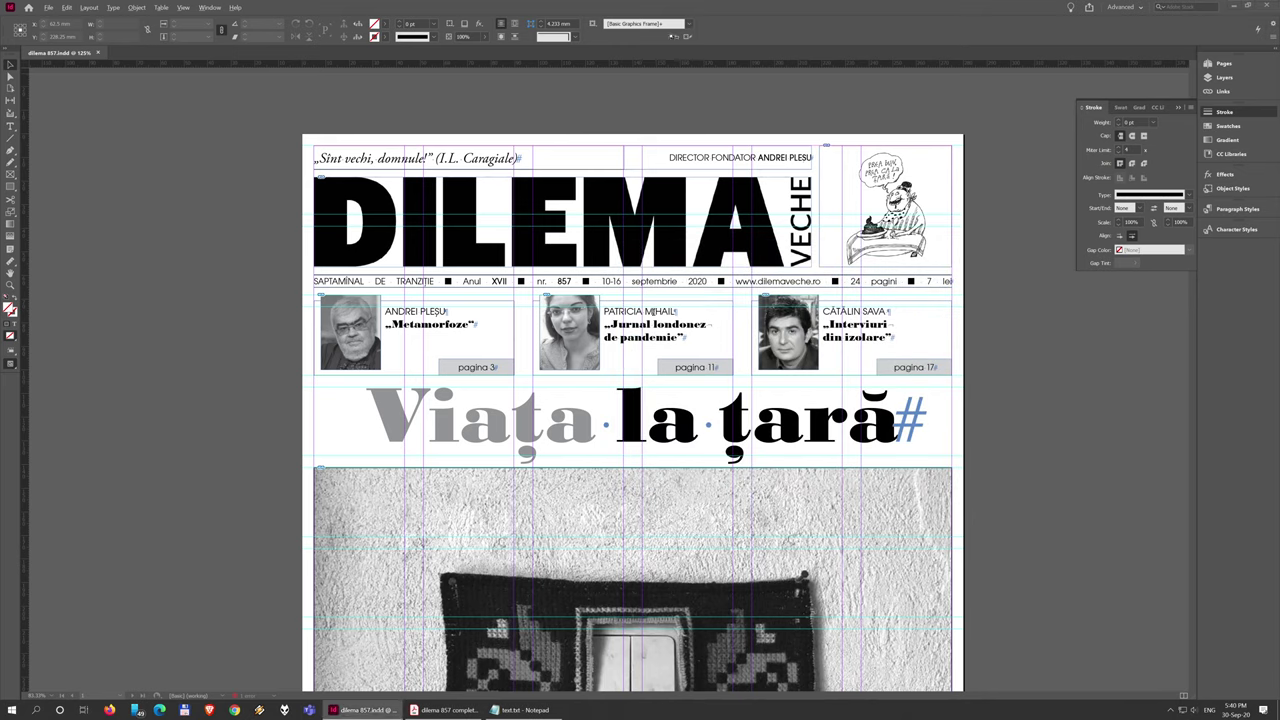
# Check the fonts used in the second cover teaser's author name and title with the Type tool, and return to the Selection tool.
pyautogui.press('t')
pyautogui.moveTo(688, 311); pyautogui.dragTo(603, 311)
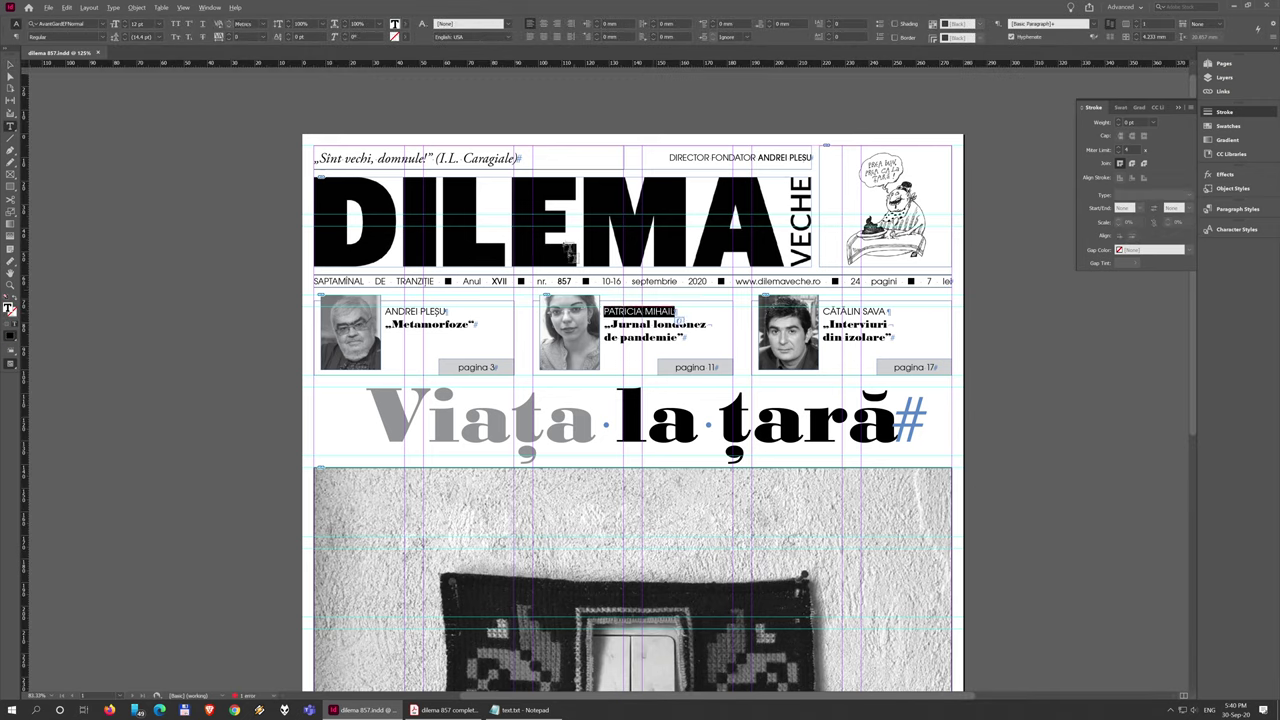
pyautogui.click(679, 324)
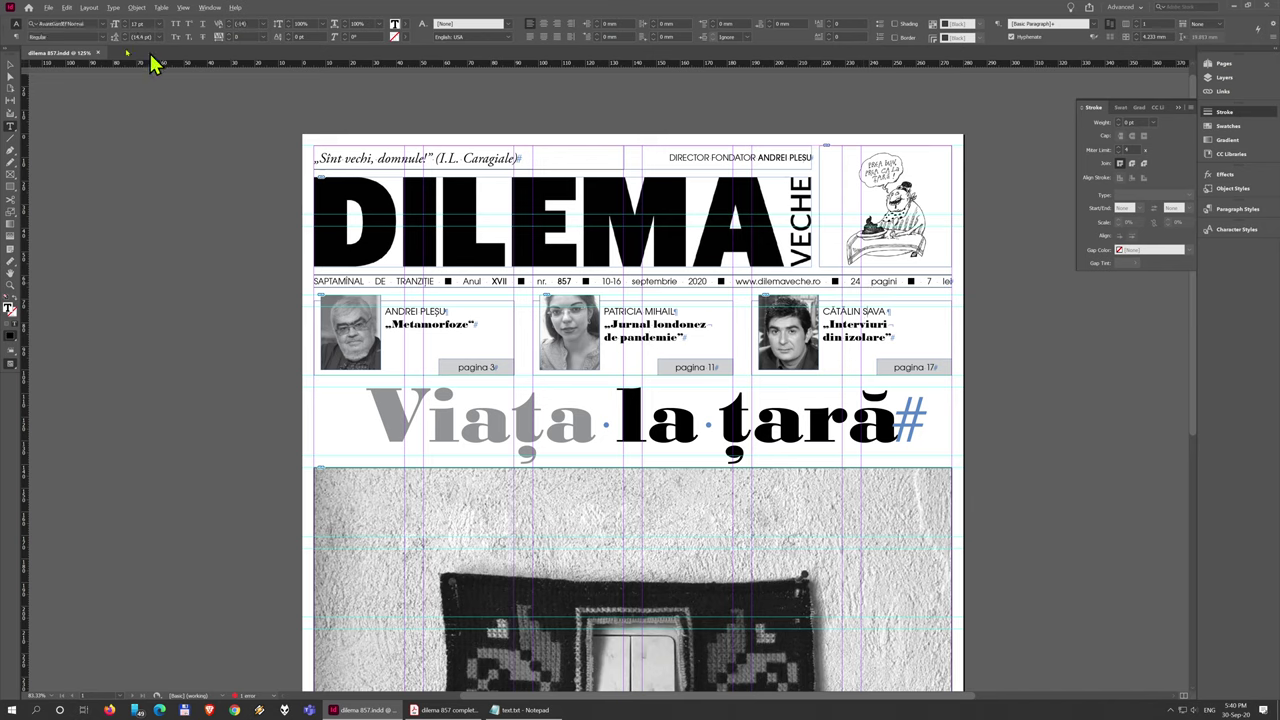
pyautogui.click(10, 65)
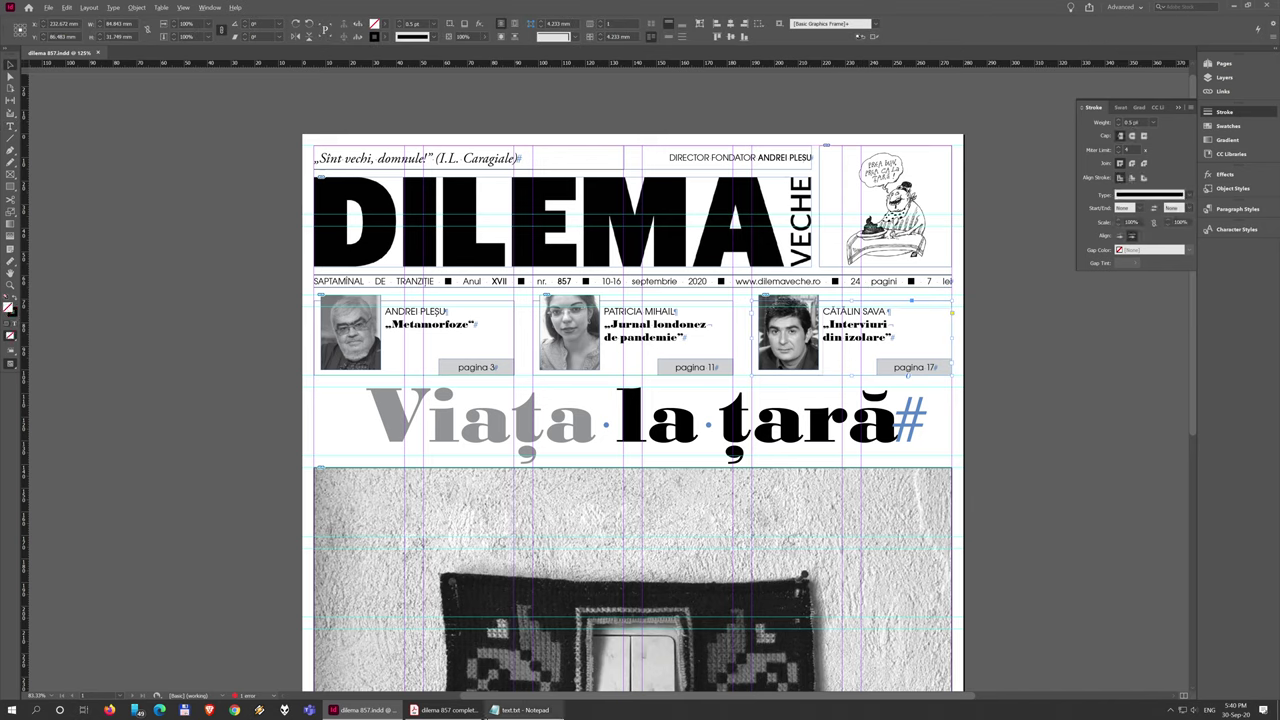
# Switch to File Explorer, look into dilema 857 Folder inside cursuri, and return to the cursuri folder.
pyautogui.press('super+e')
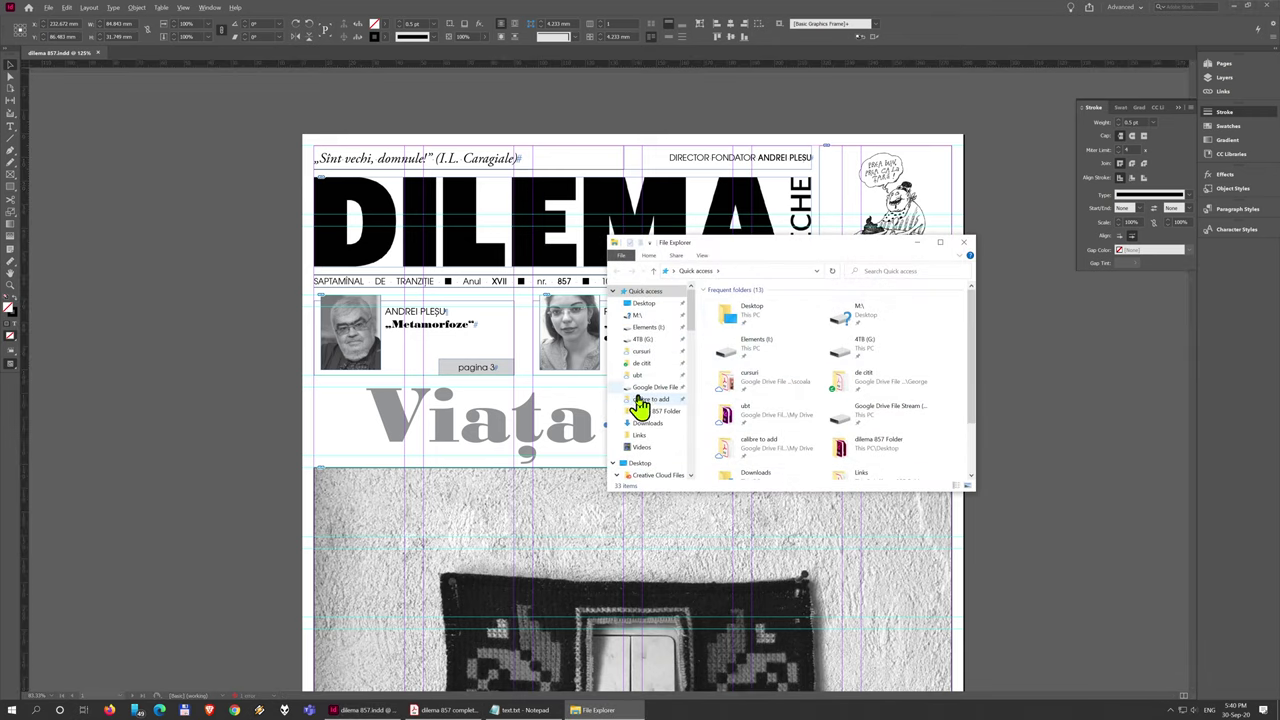
pyautogui.click(644, 352)
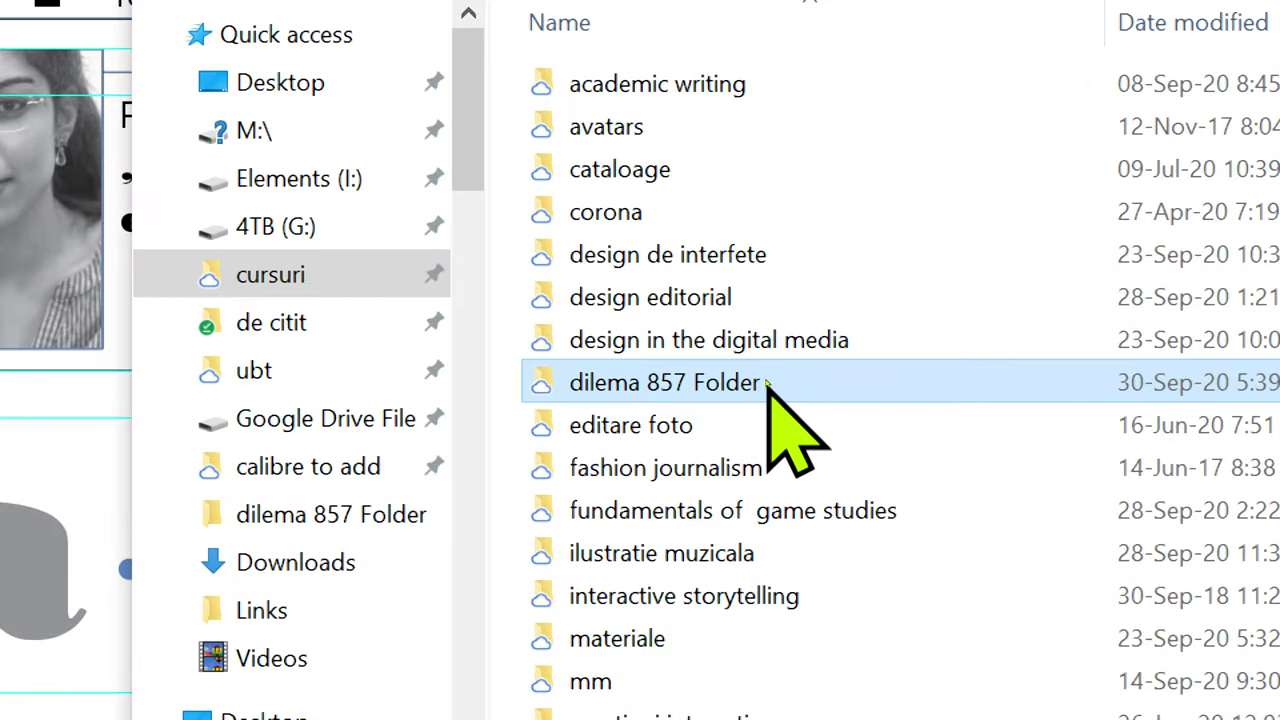
pyautogui.doubleClick(768, 384)
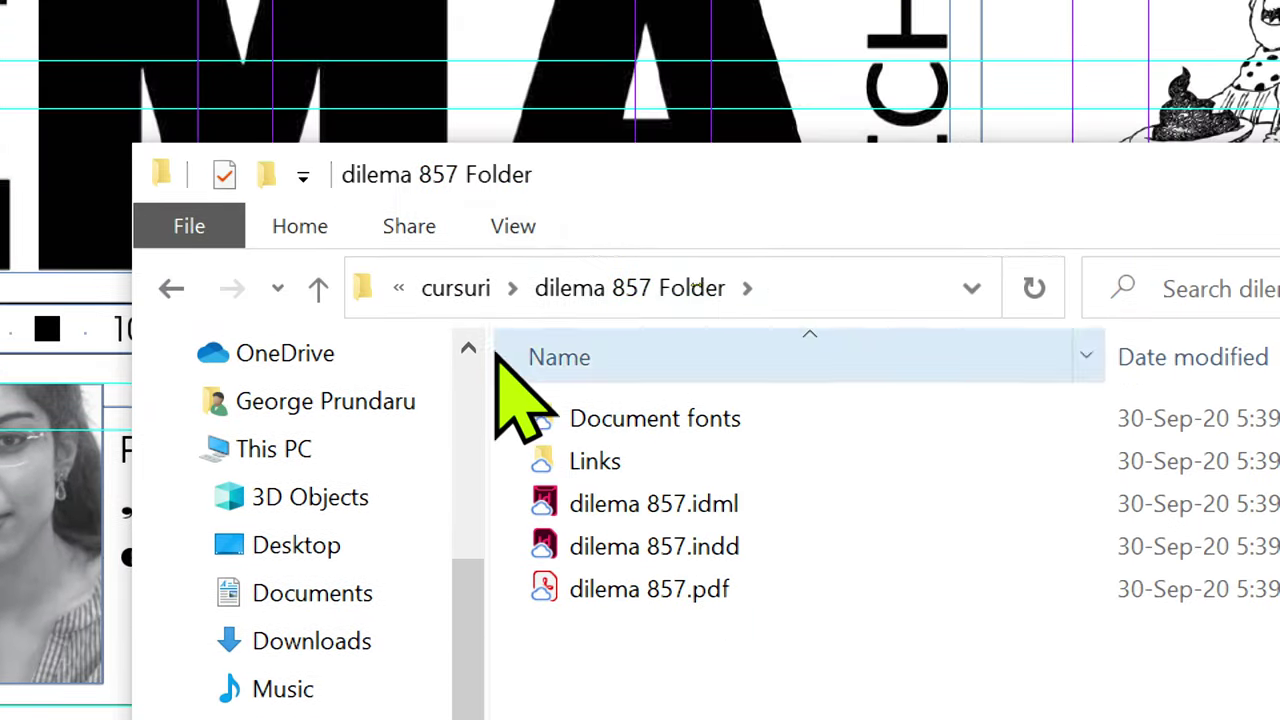
pyautogui.click(477, 288)
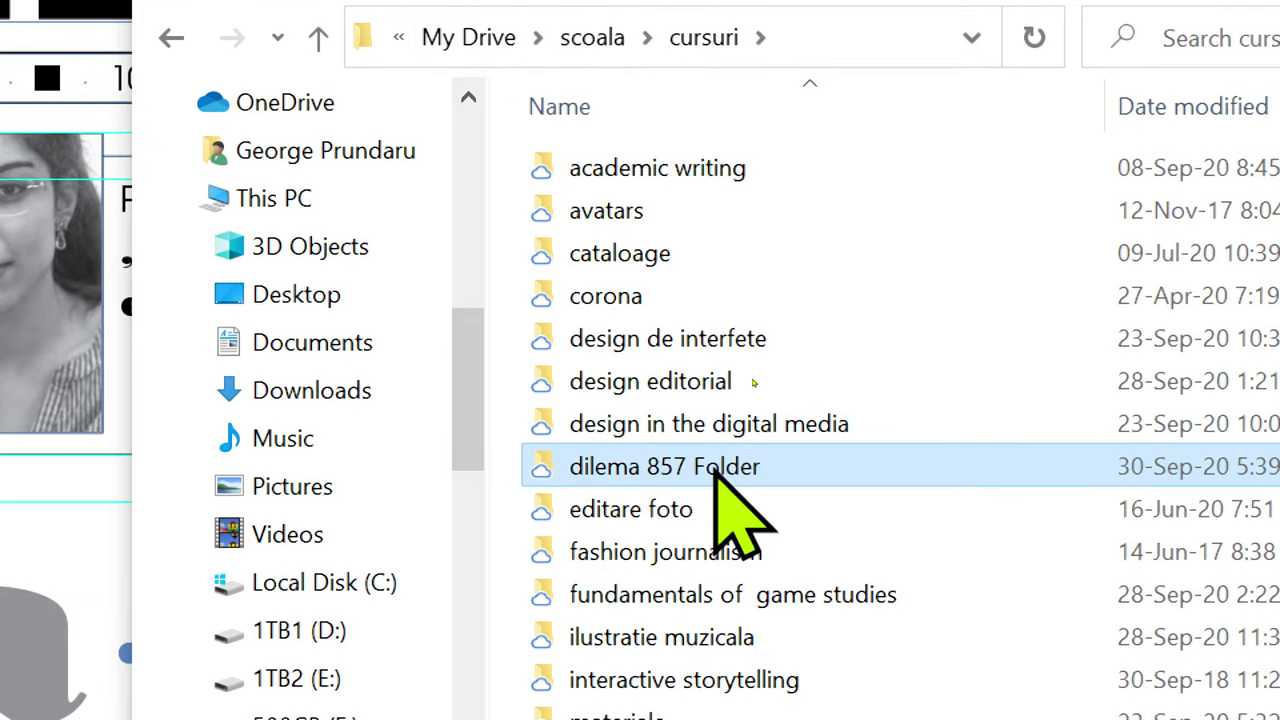
# Compress dilema 857 Folder into a zipped folder within cursuri and locate the resulting dilema 857 Folder.zip.
pyautogui.rightClick(716, 713)
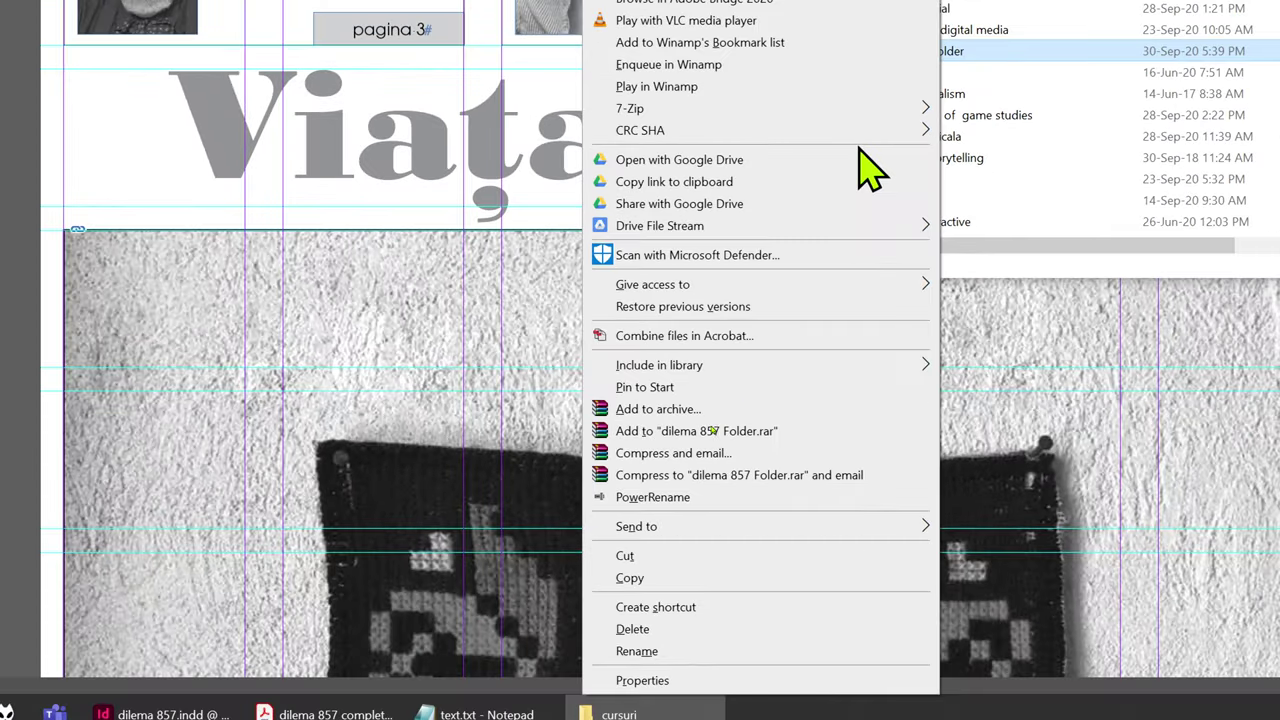
pyautogui.moveTo(852, 714)
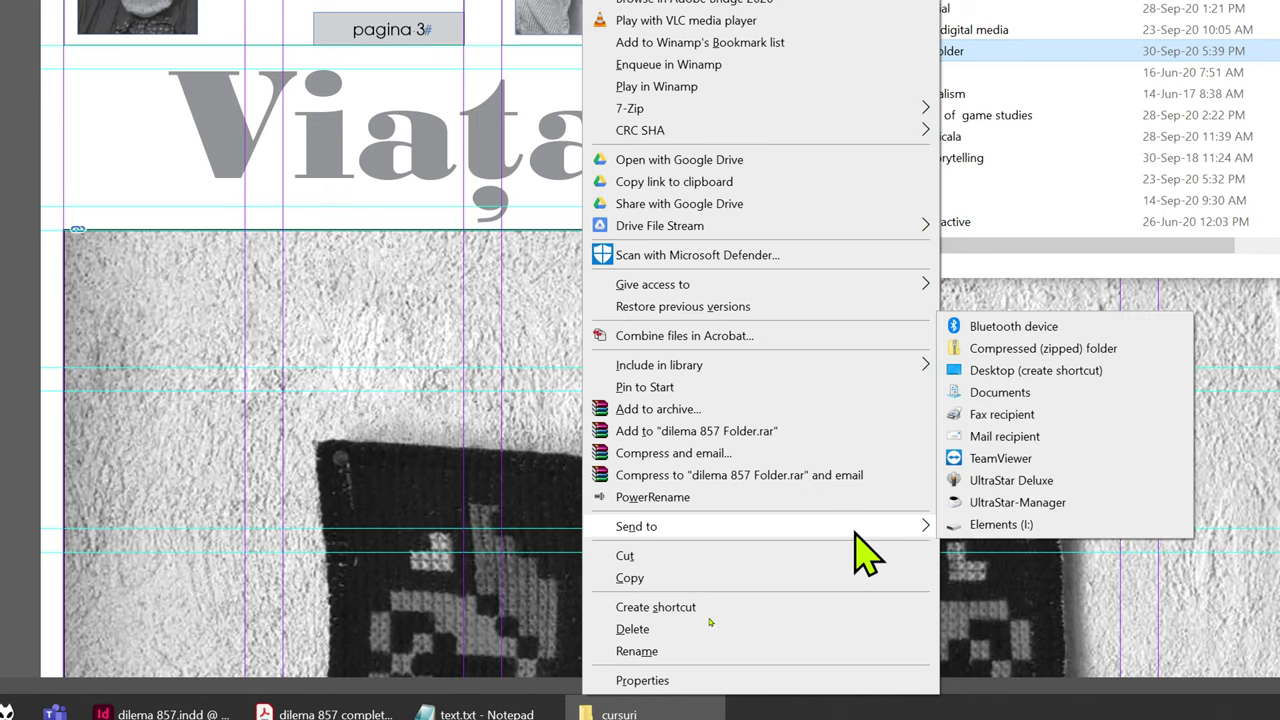
pyautogui.click(1080, 351)
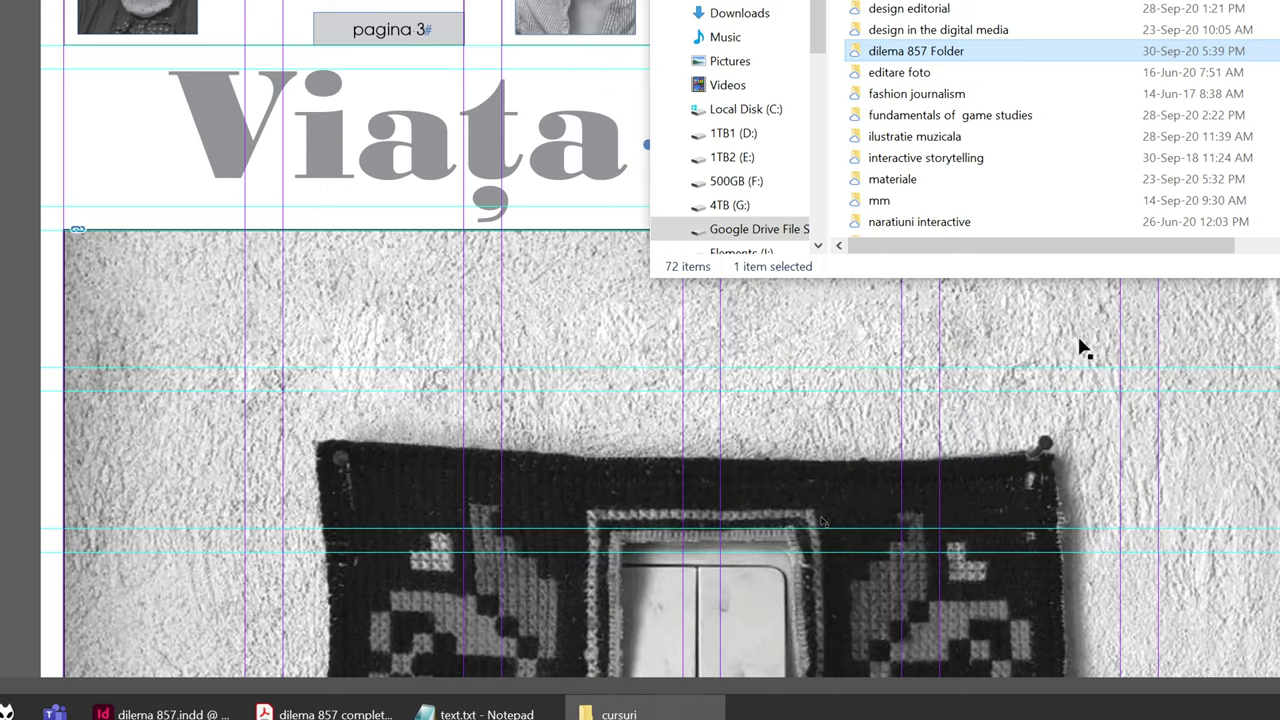
pyautogui.scroll(-1, 1037, 129)
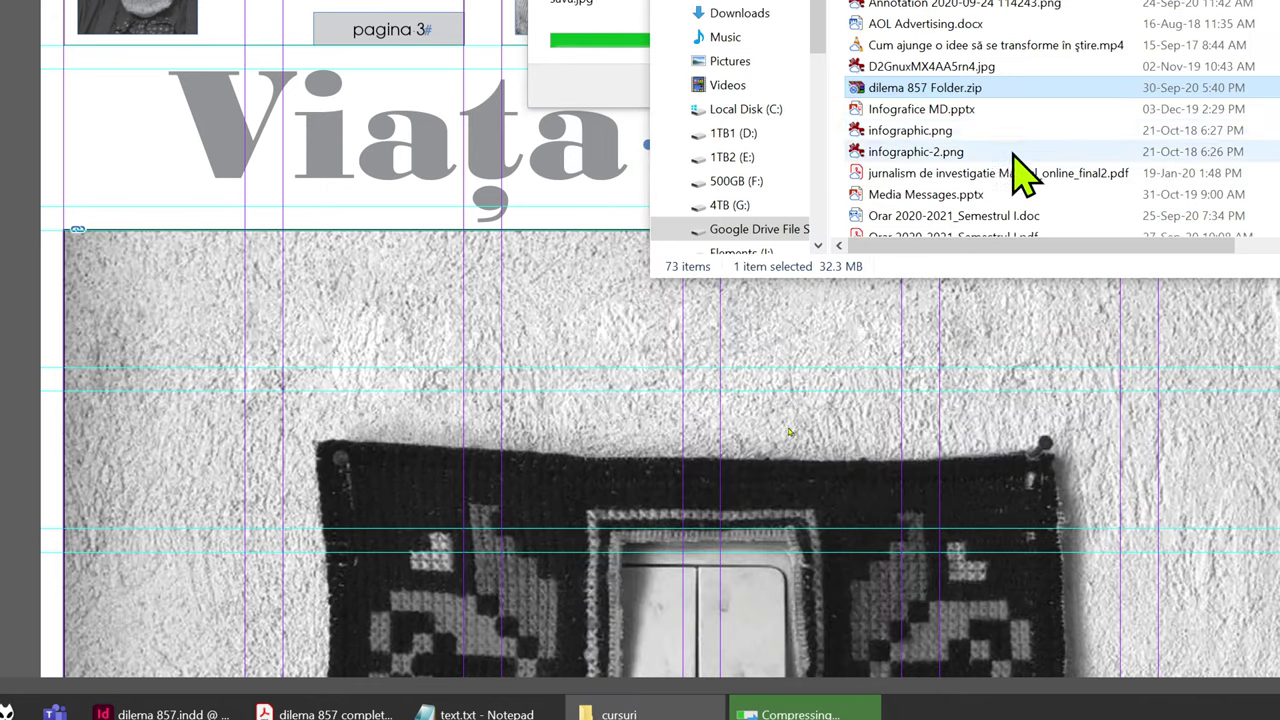
pyautogui.scroll(2, 1037, 140)
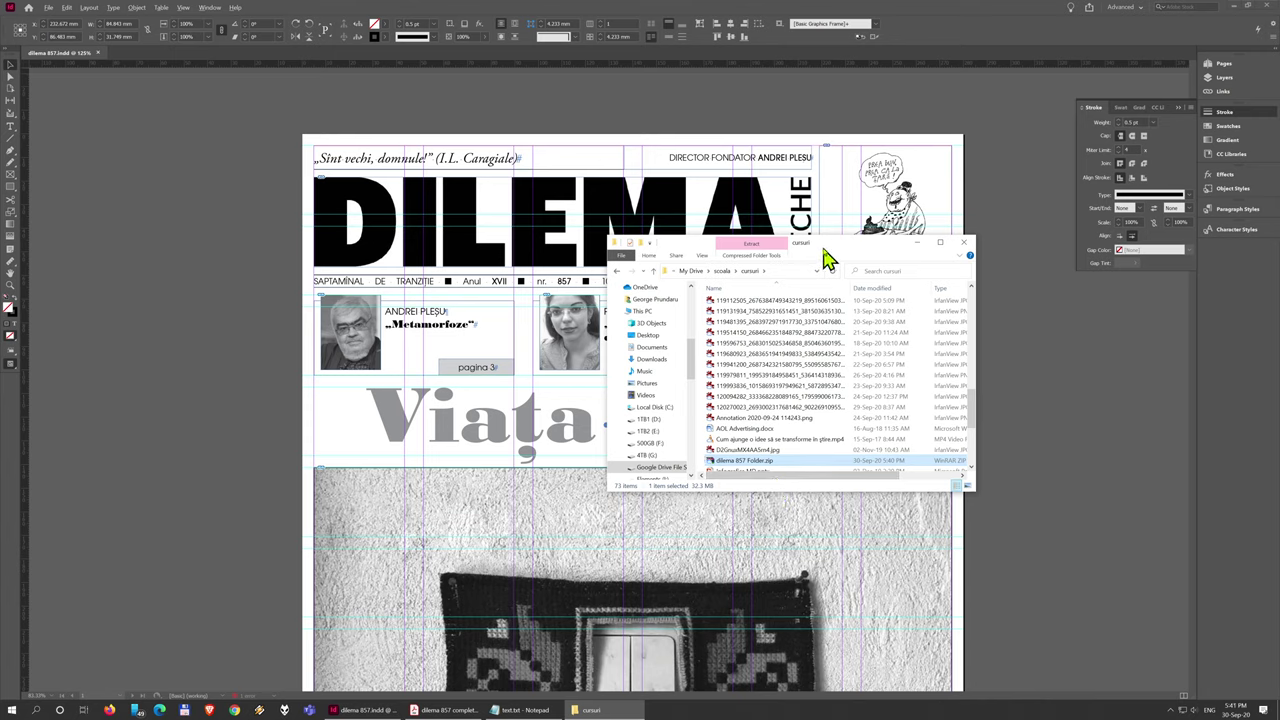
pyautogui.moveTo(380, 710)
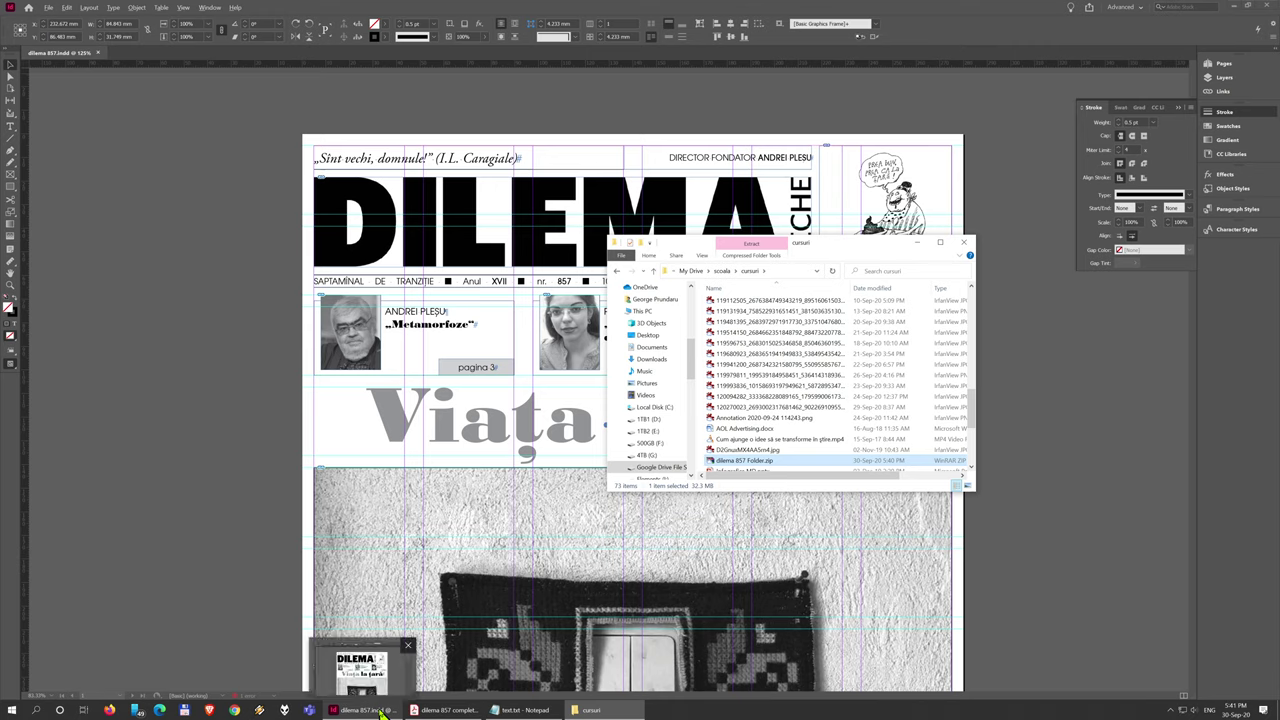